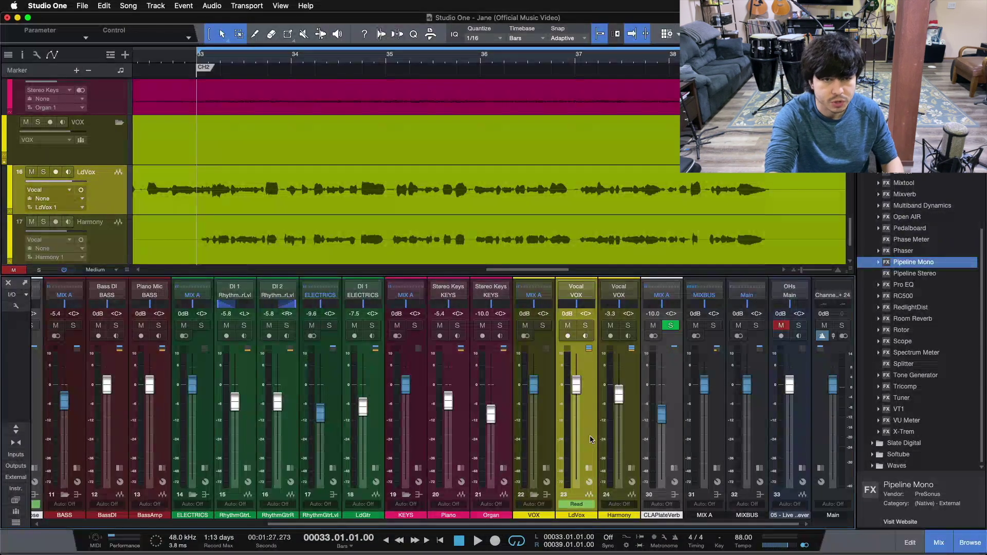
Solo the LdVox channel during playback, with its inserts and sends expanded, and mute its CLAPlateVerb send.
key(space)
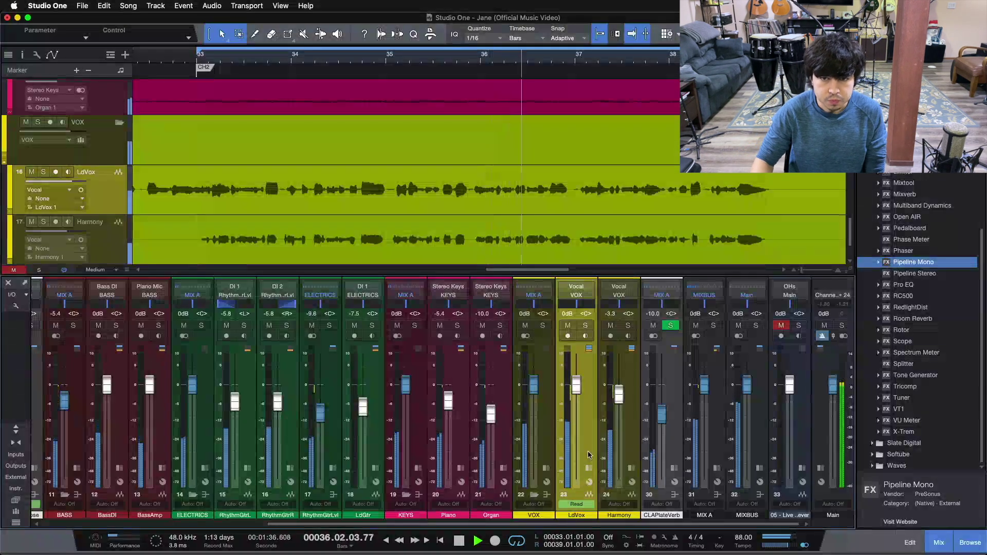
click(591, 450)
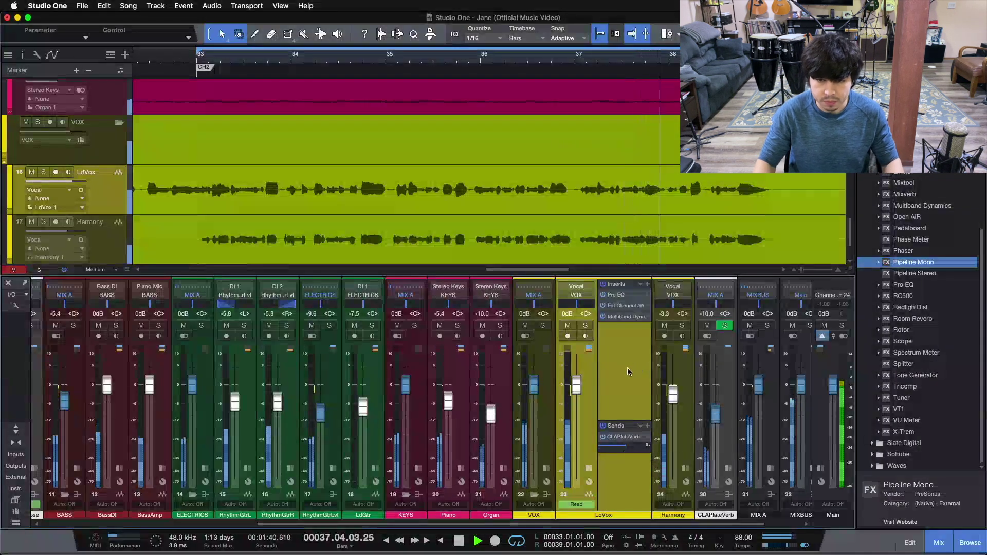
click(585, 326)
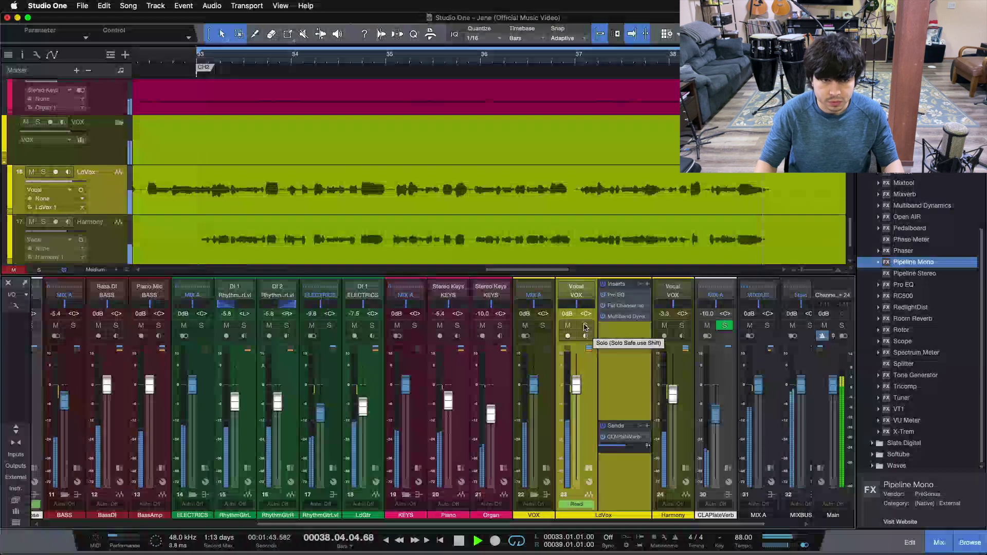
click(604, 437)
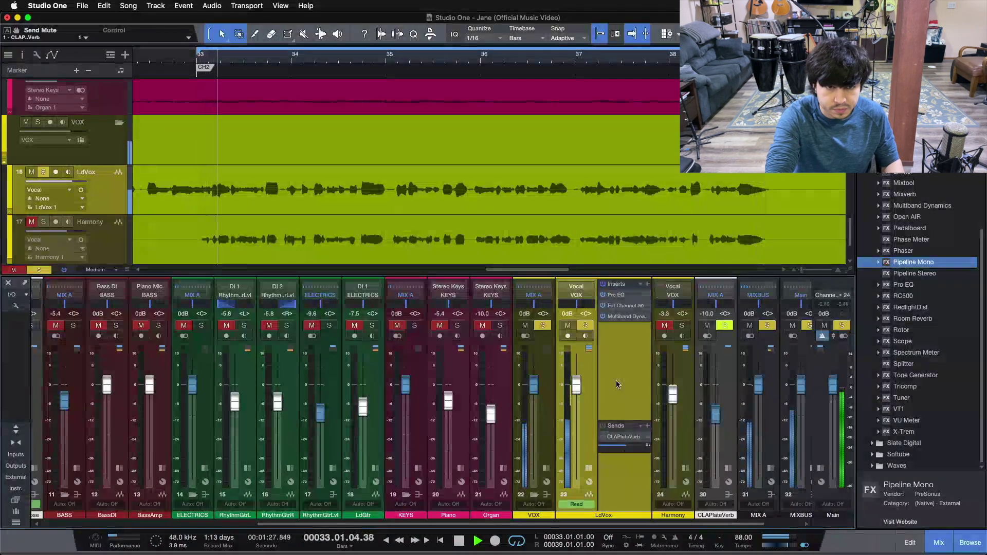
key(space)
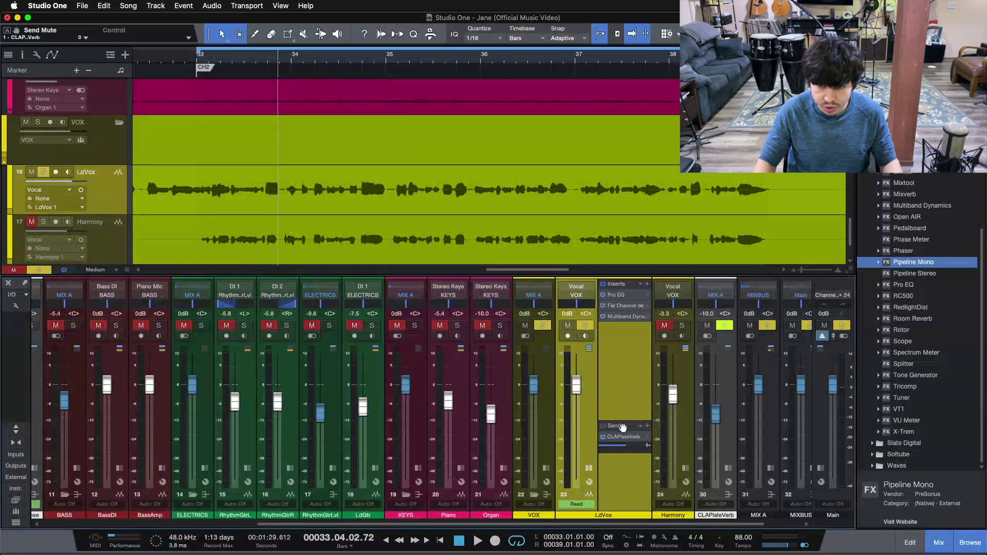
Bypass all inserts on the LdVox channel and set its automation mode to Off.
click(603, 284)
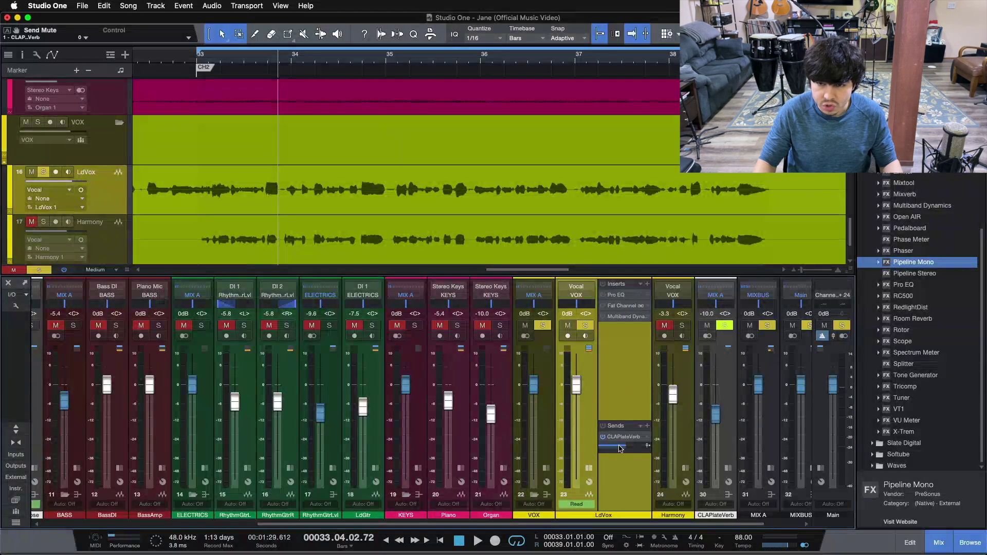
click(604, 437)
key(space)
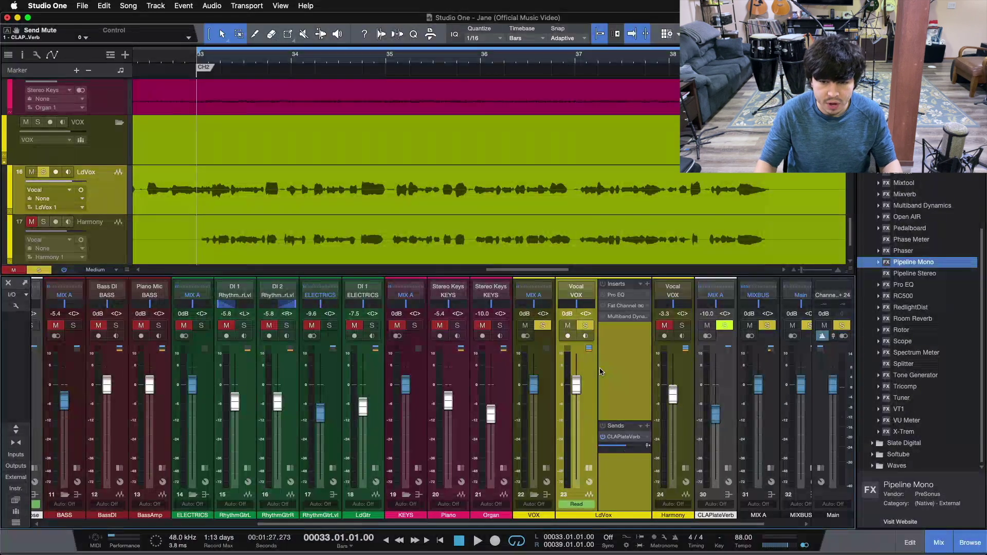
click(577, 504)
click(581, 435)
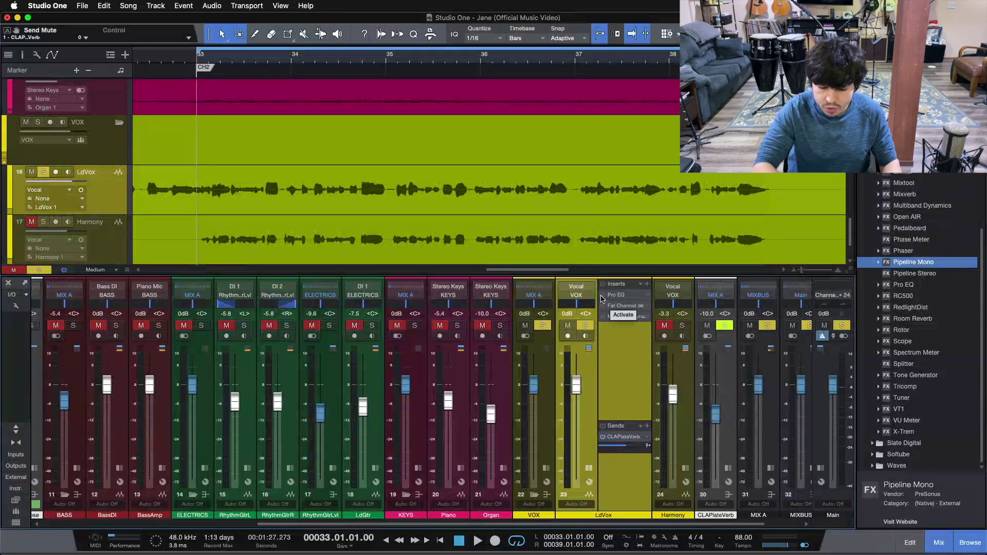
Play the soloed lead vocal with its CLAPlateVerb send muted, comparing it with all inserts on and bypassed.
key(space)
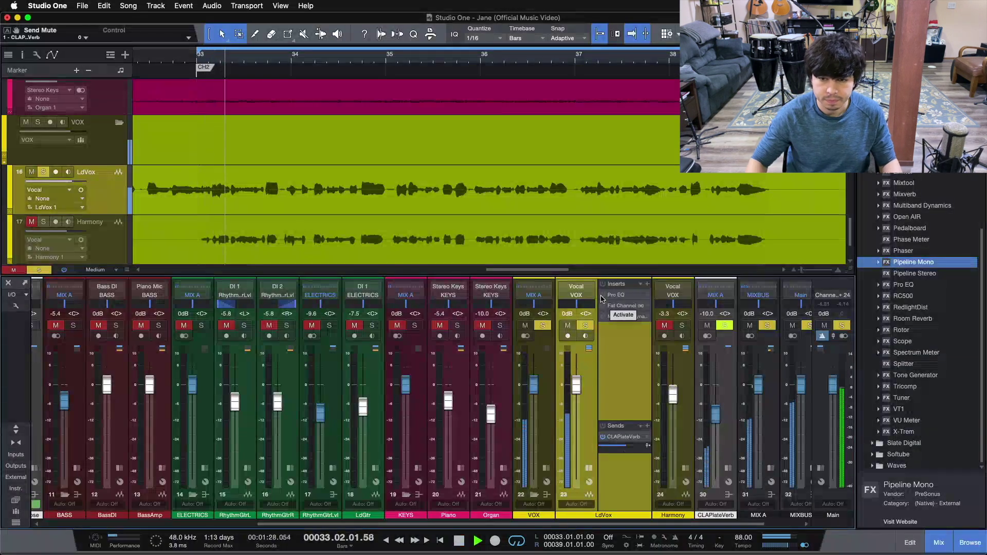
click(603, 438)
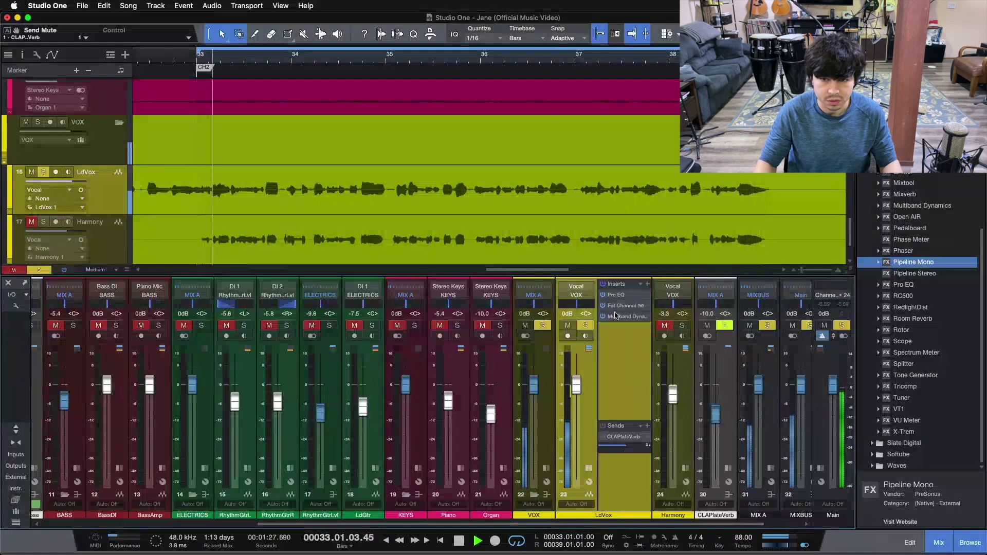
click(603, 285)
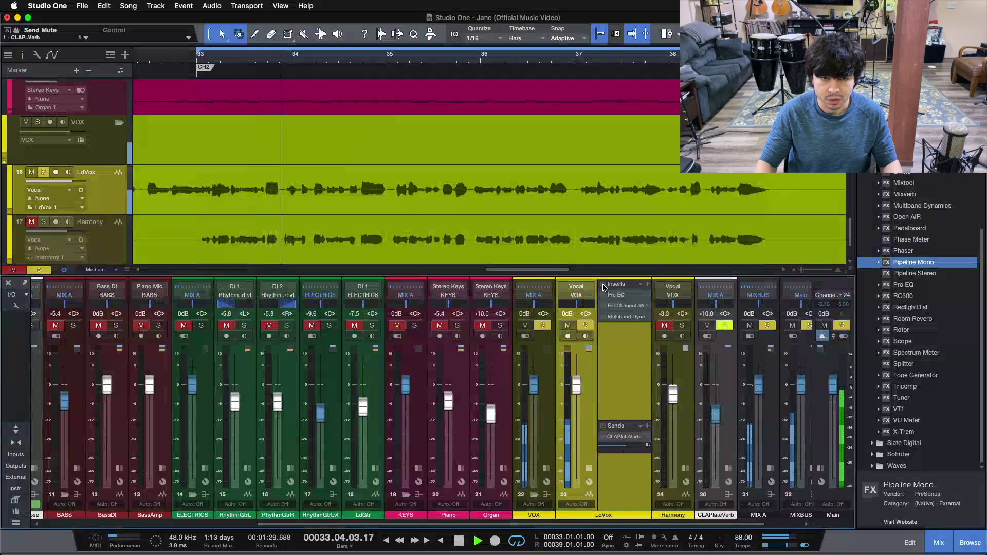
click(603, 285)
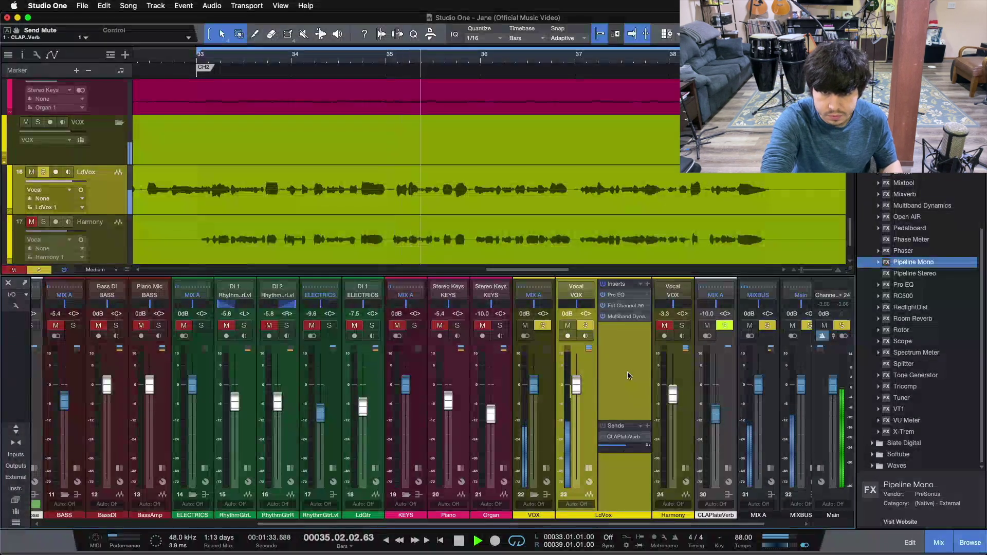
key(space)
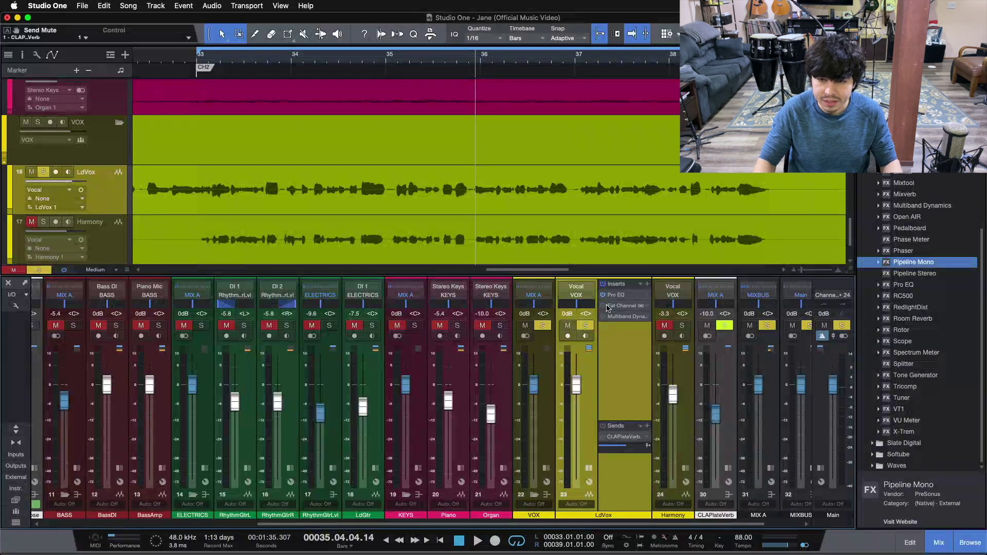
Open the Pro EQ on LdVox and switch off its LMF, HMF, HF and LC bands.
click(612, 296)
click(248, 449)
click(367, 448)
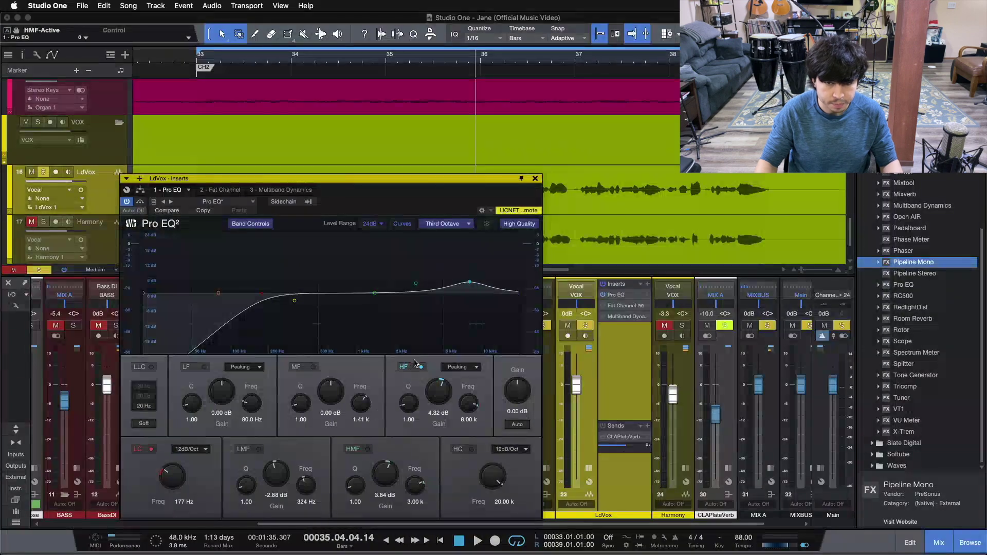
click(414, 367)
drag(397, 210, 577, 196)
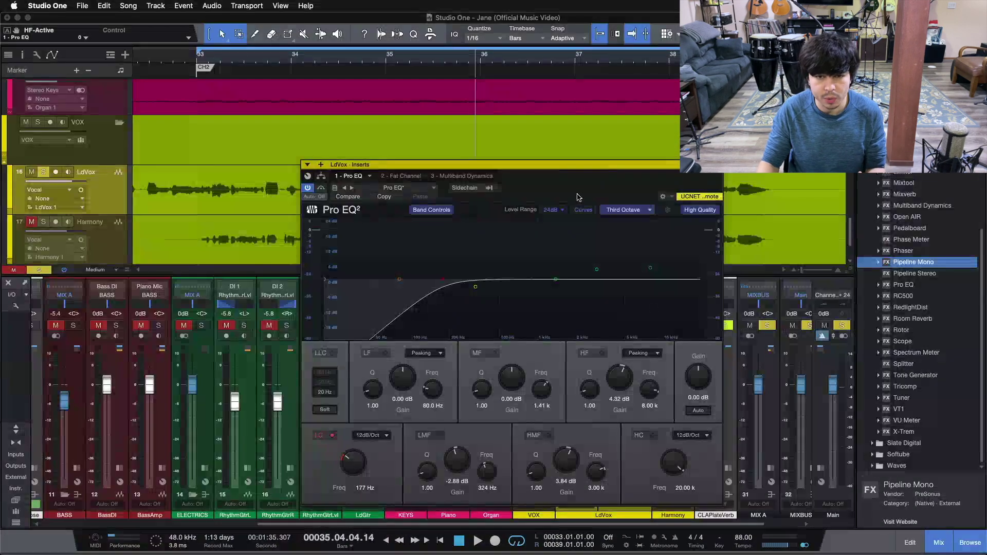
click(333, 436)
Compare the vocal with and without the Pro EQ low cut filter during playback, leaving the filter active.
key(space)
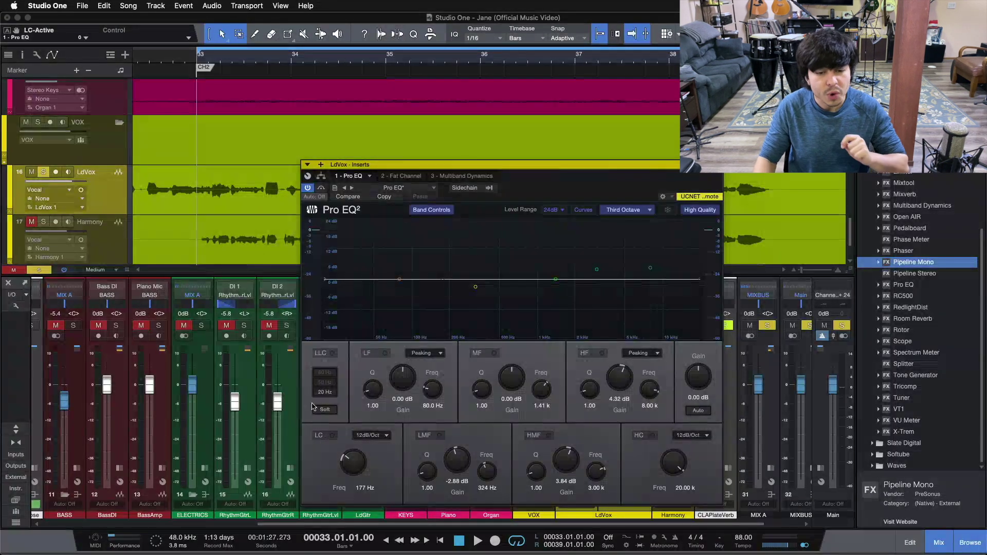
key(space)
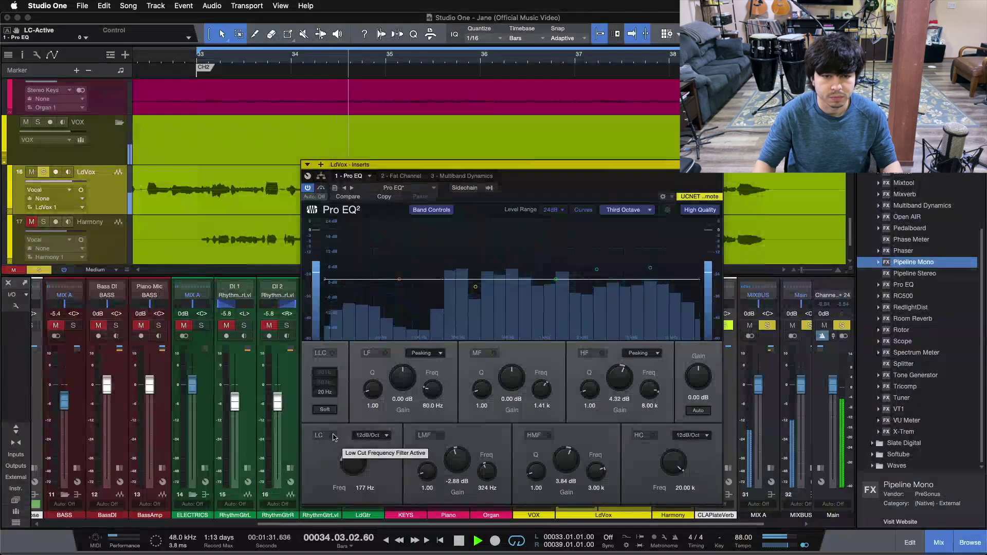
click(332, 436)
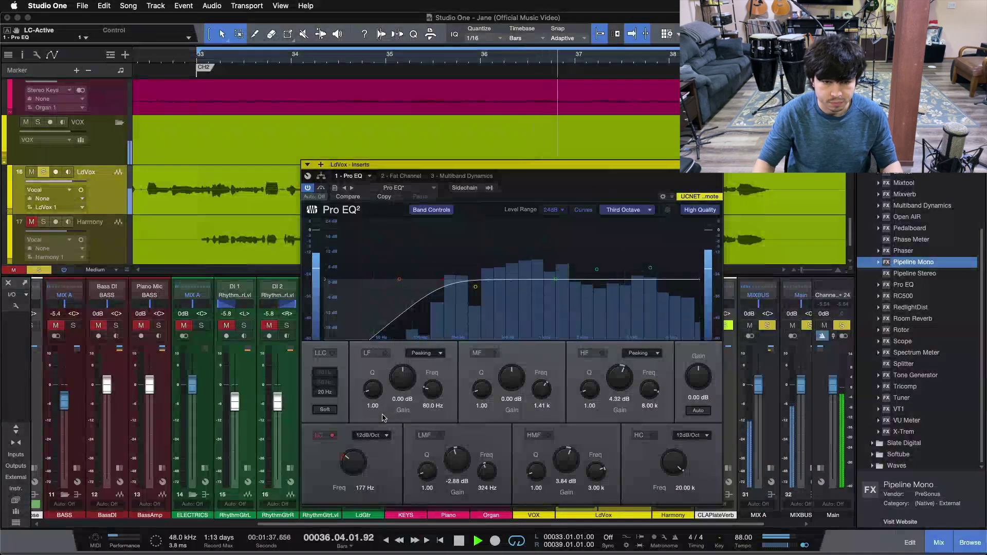
click(324, 438)
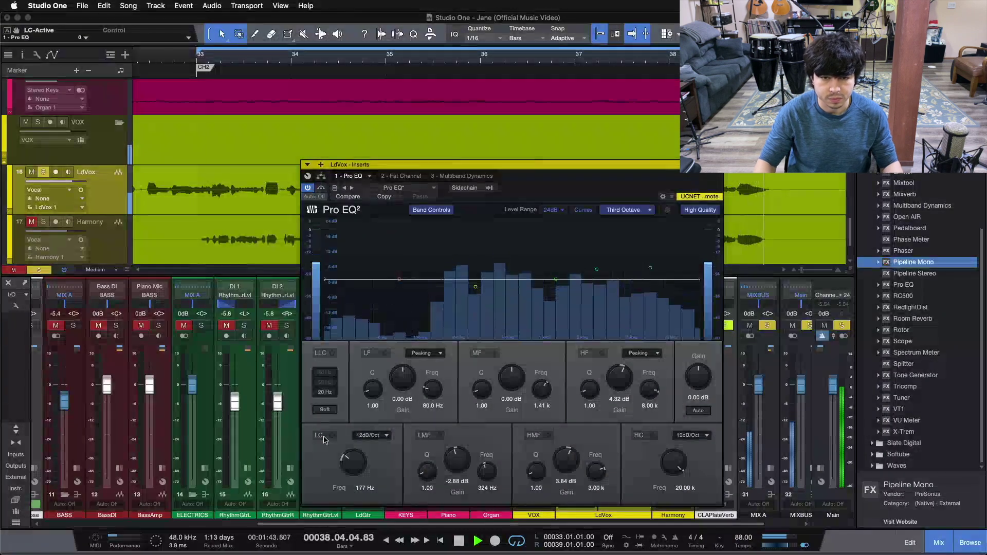
click(325, 438)
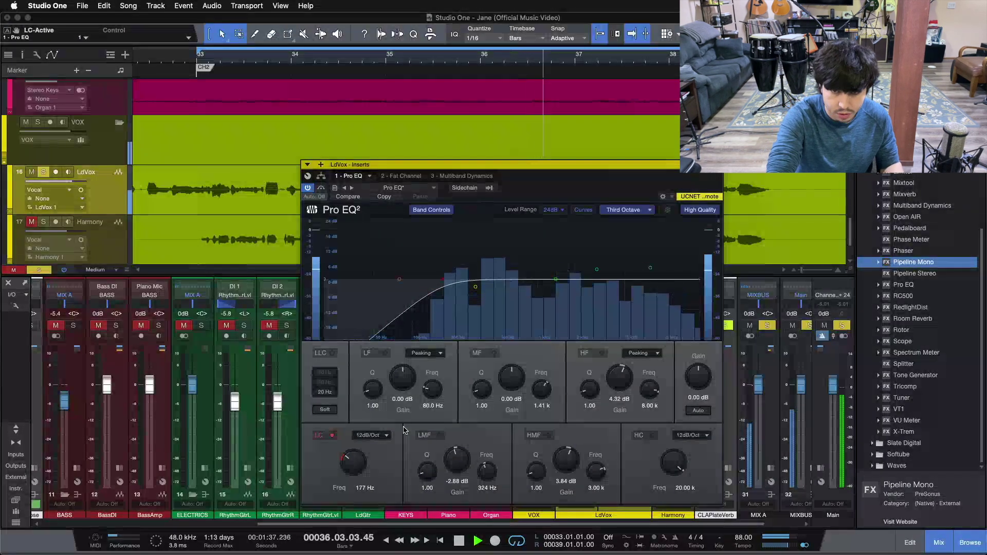
key(space)
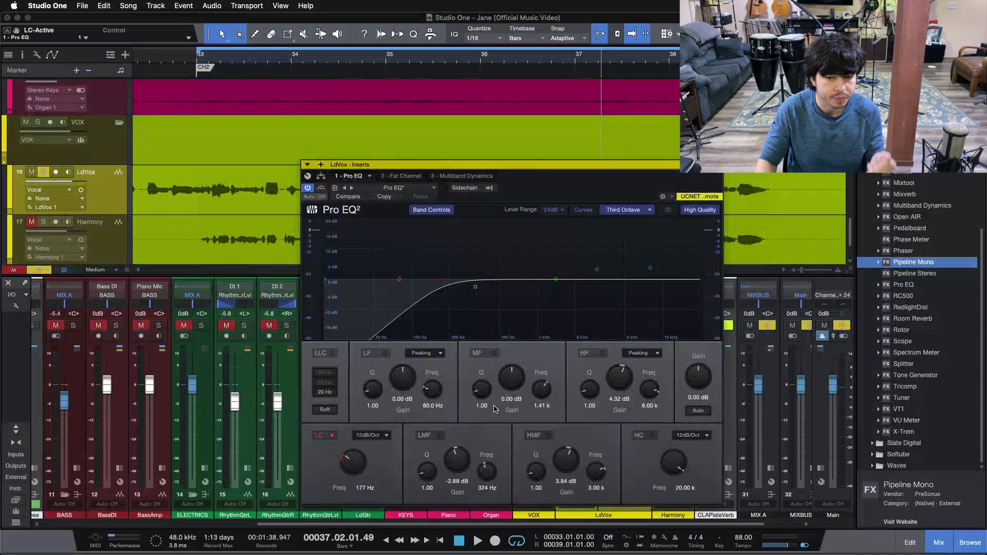
Toggle the Pro EQ's LMF band to compare the vocal without and with it during playback, leaving the band active.
click(436, 436)
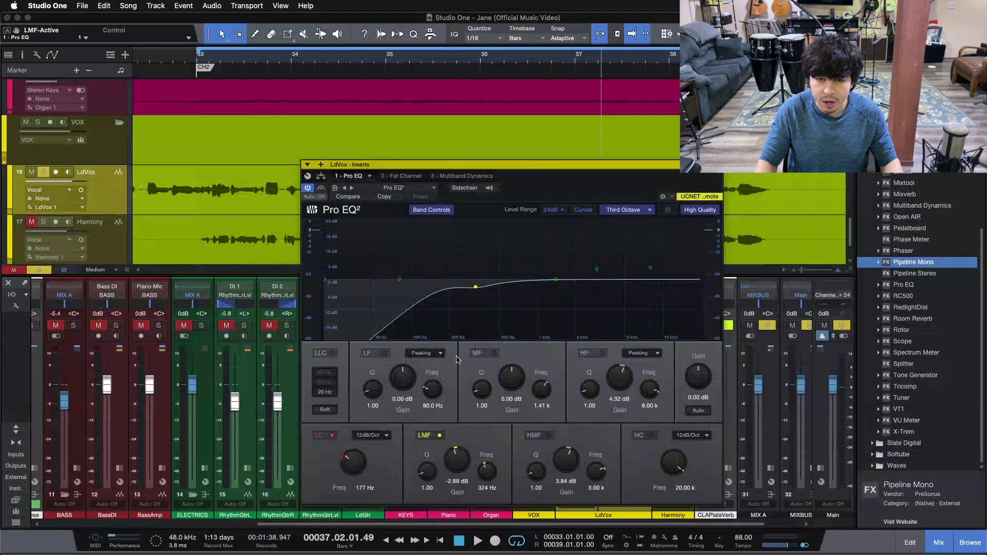
click(427, 436)
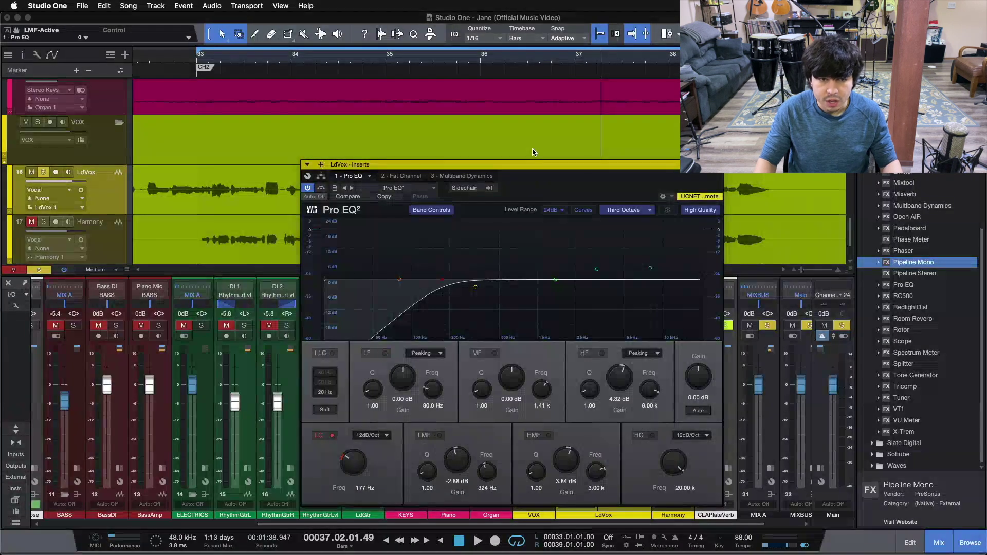
key(space)
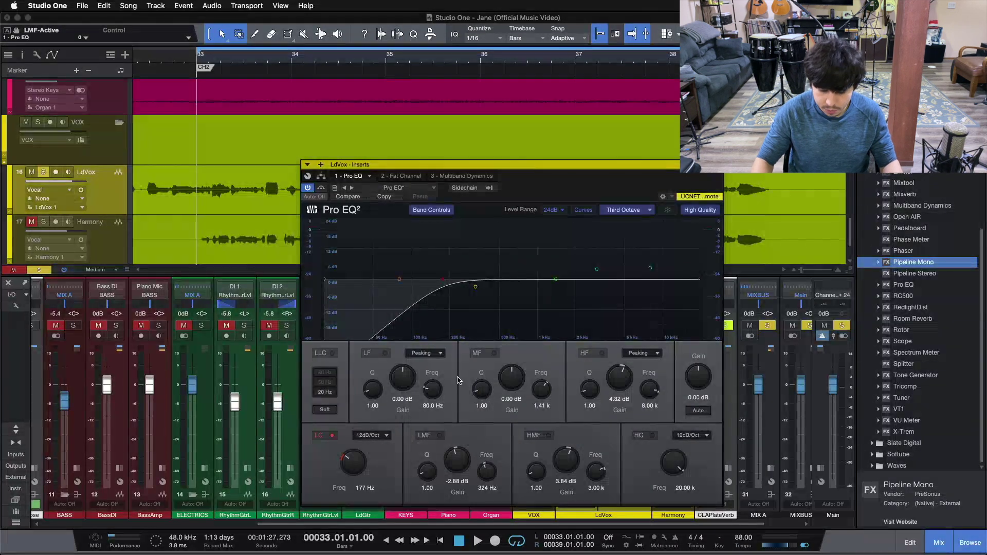
key(space)
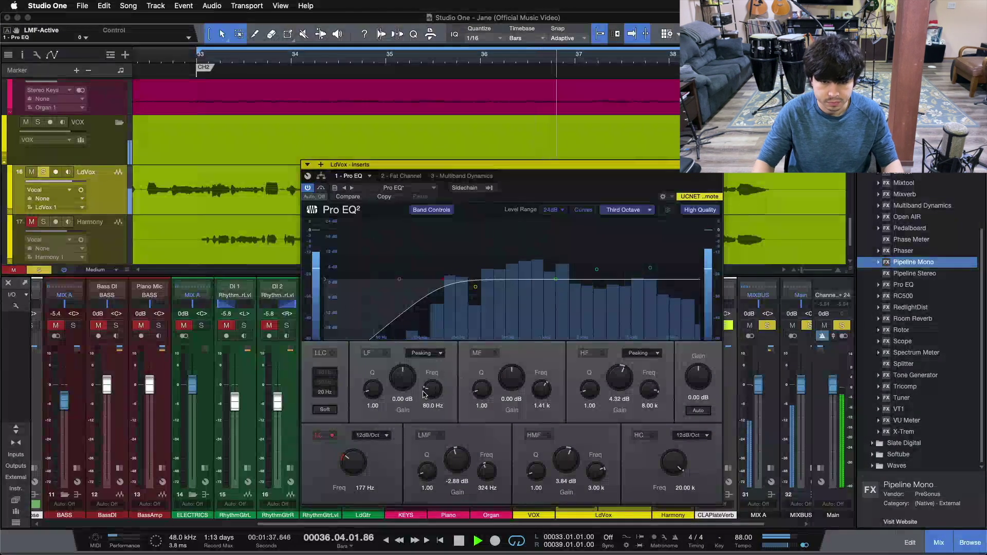
click(437, 435)
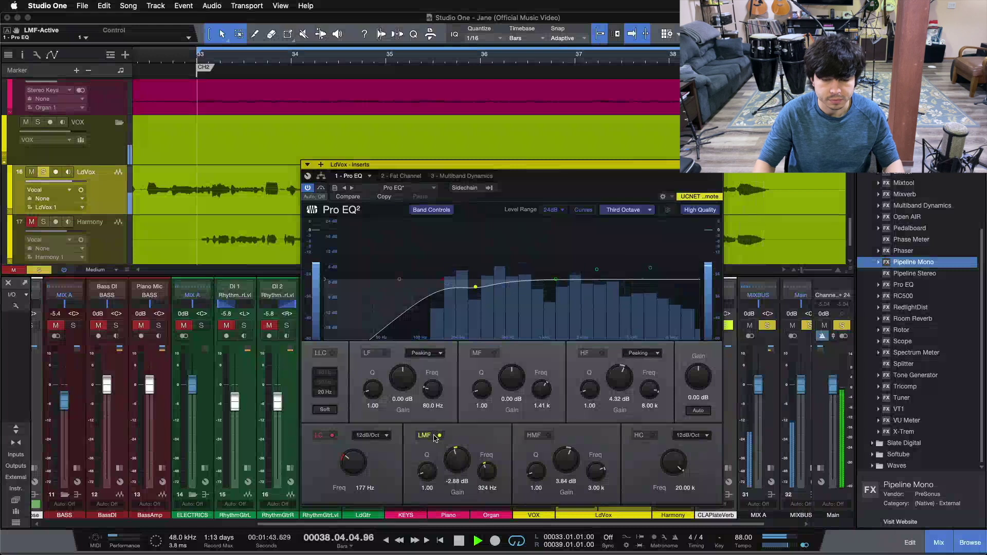
Try boosting the LMF band's gain to 16.08 dB during playback, undo the boost and stop playback.
drag(445, 470, 448, 423)
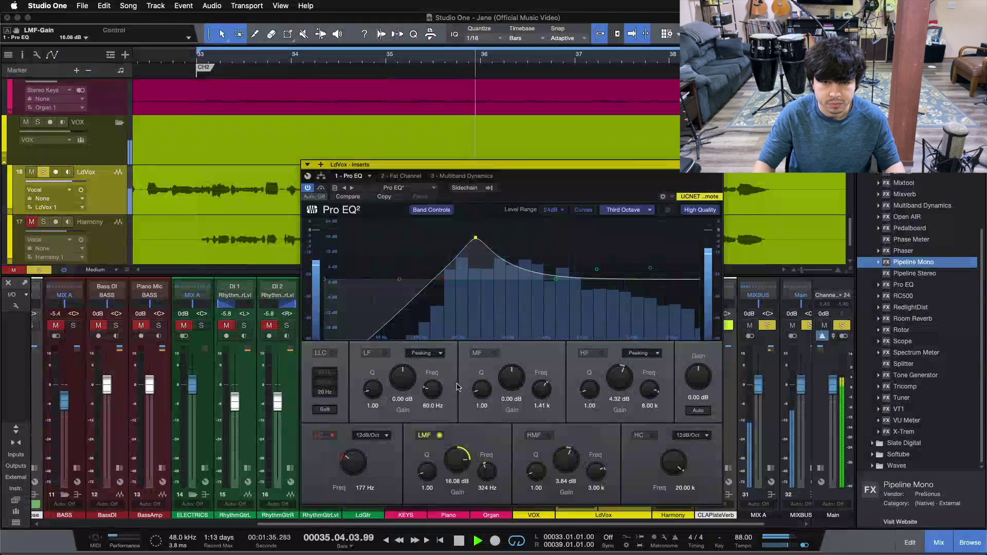
key(super+z)
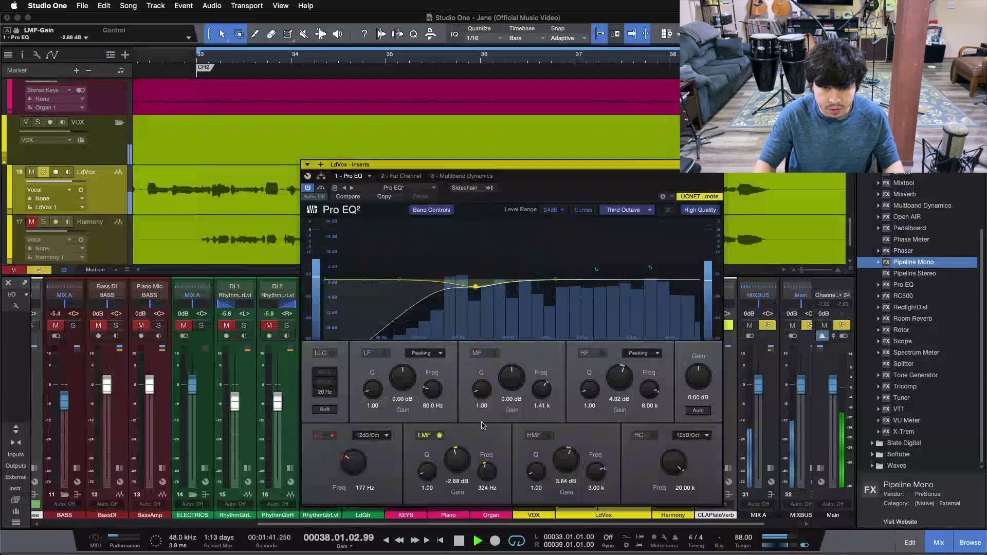
key(space)
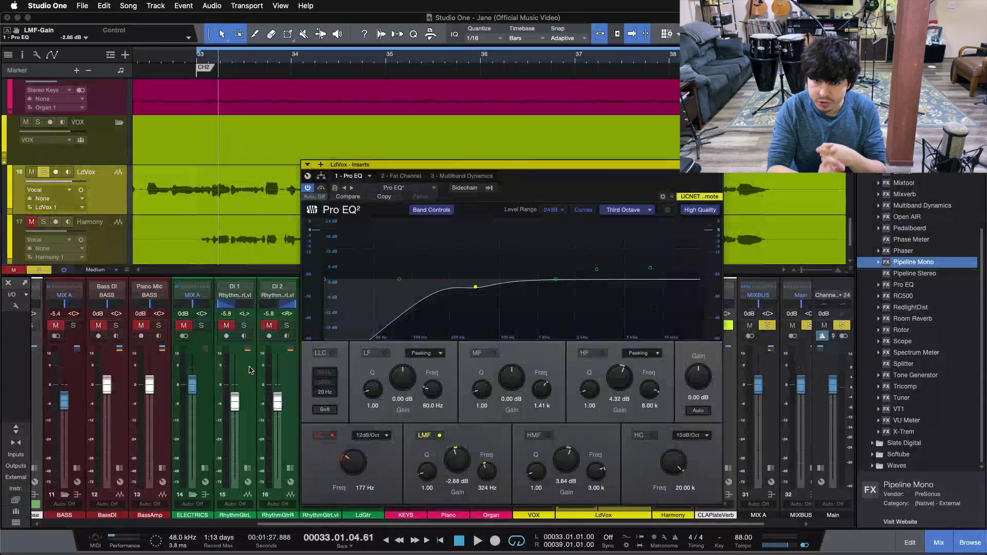
Open the Fat Channel insert on LdVox, activate it and move its window clear of the vocal channel.
click(408, 175)
drag(371, 165, 372, 310)
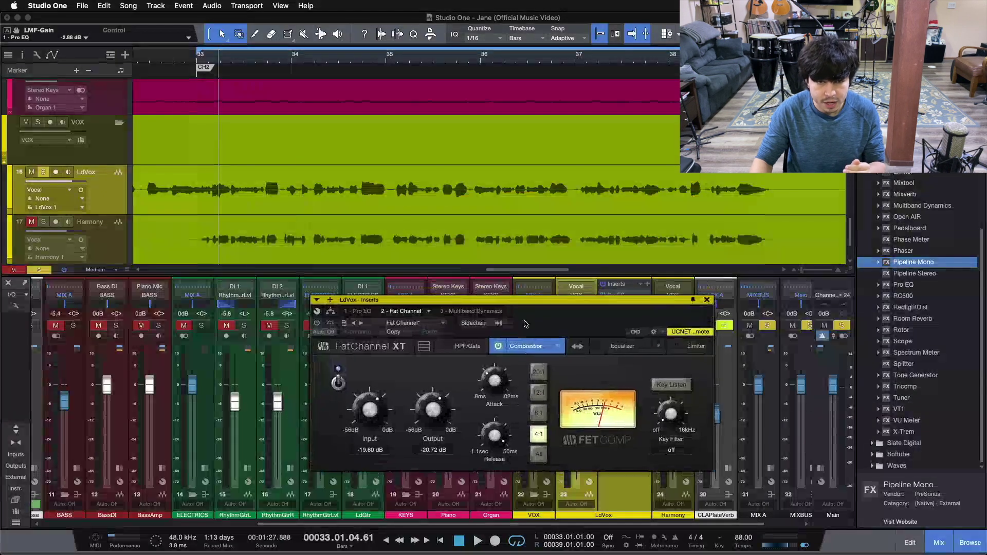
click(309, 333)
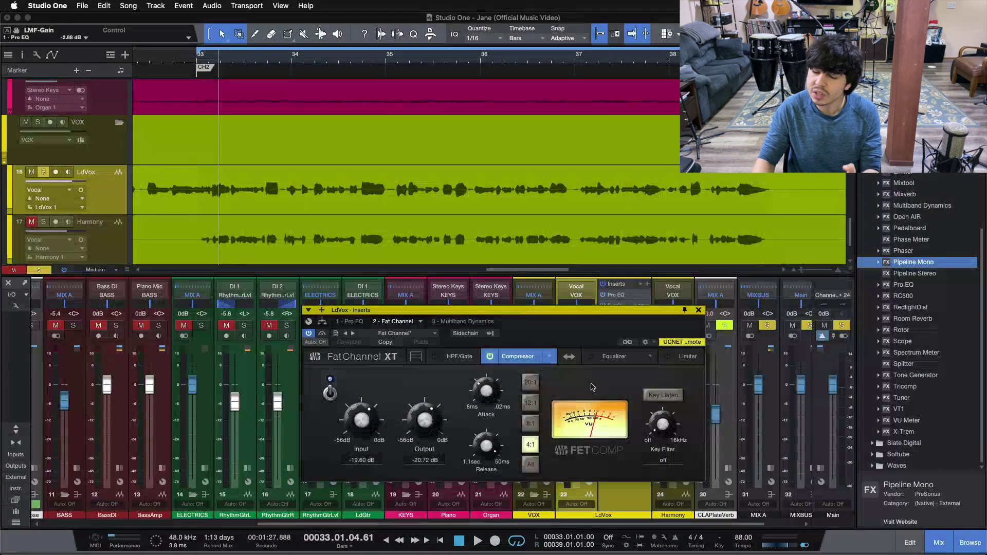
drag(547, 333, 391, 317)
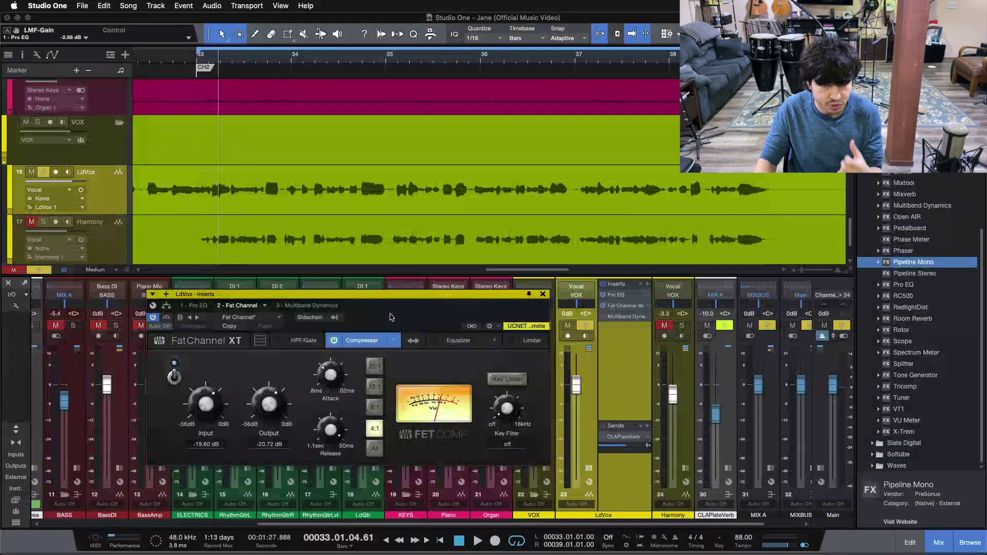
Play the vocal through the Fat Channel's FET compressor, and switch the compressor off.
key(space)
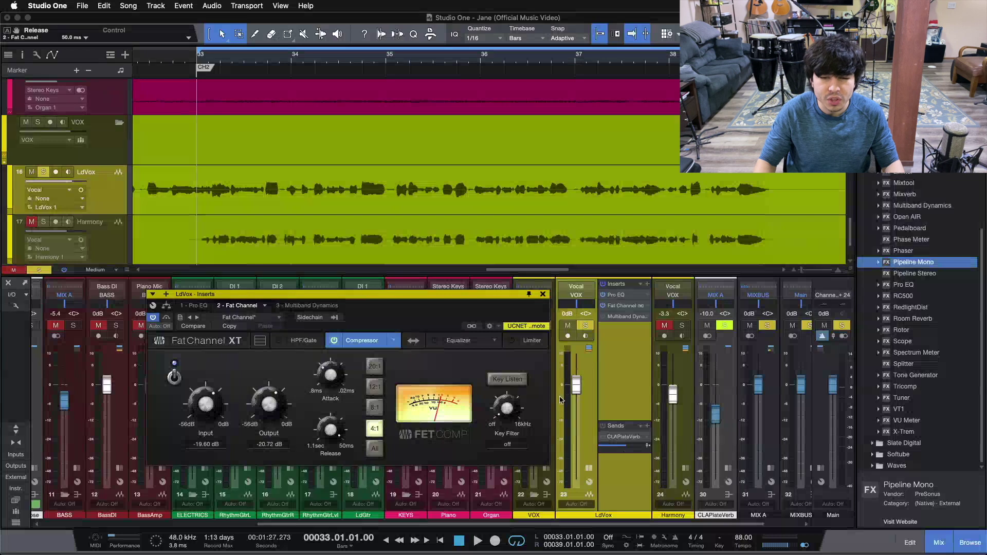
mouse_move(398, 314)
mouse_down()
mouse_move(427, 310)
mouse_move(400, 306)
mouse_up()
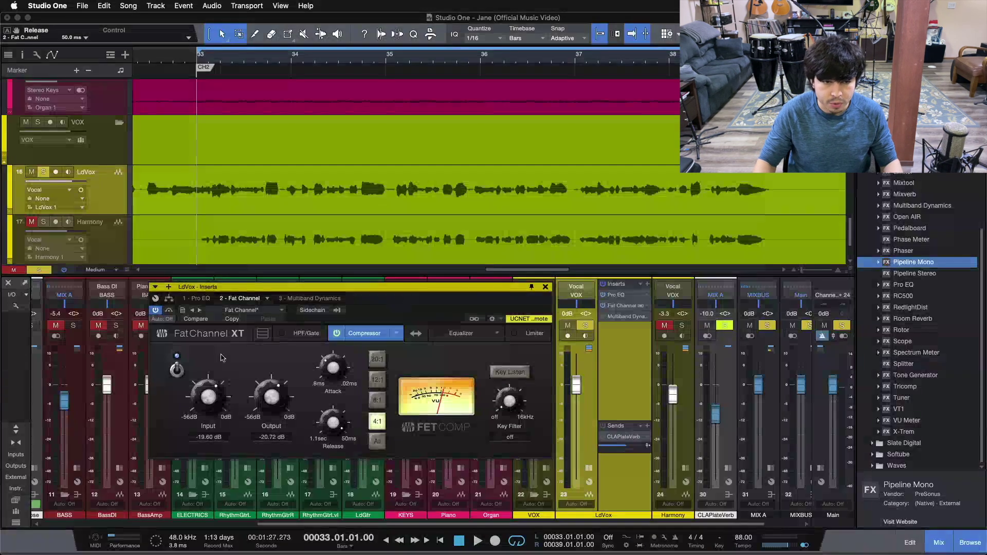
click(176, 370)
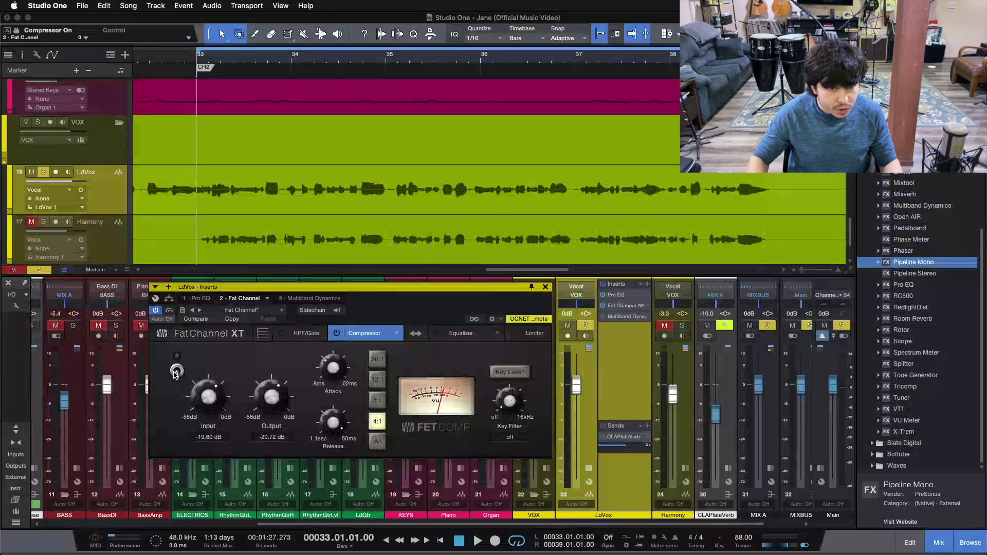
Toggle the Fat Channel's FET compressor during vocal playback to compare without and with it, leave it on and stop playback.
key(space)
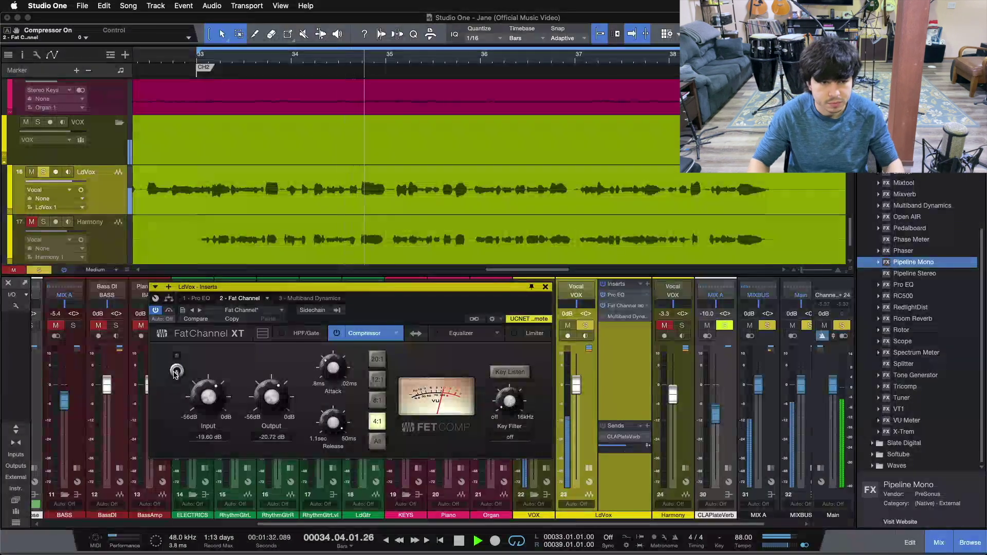
click(175, 370)
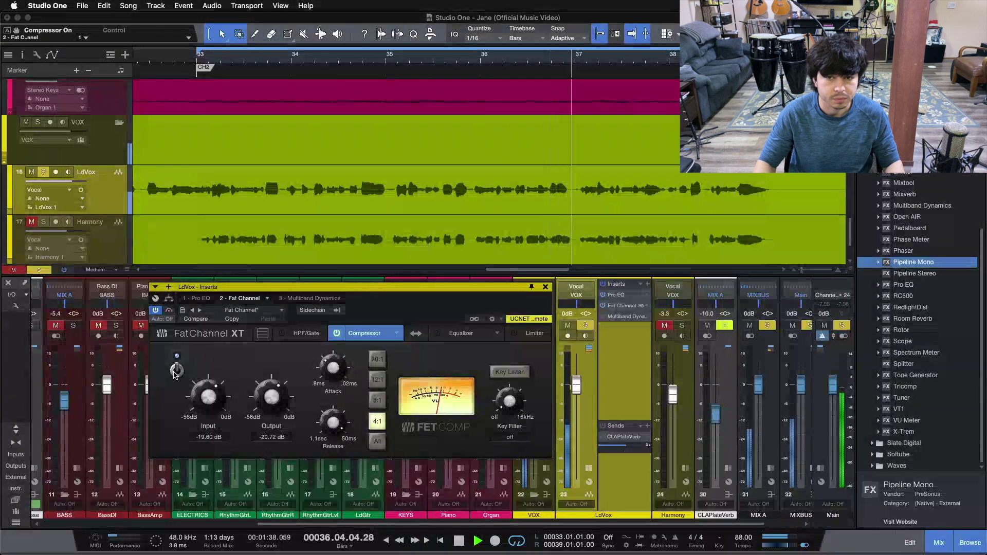
click(175, 371)
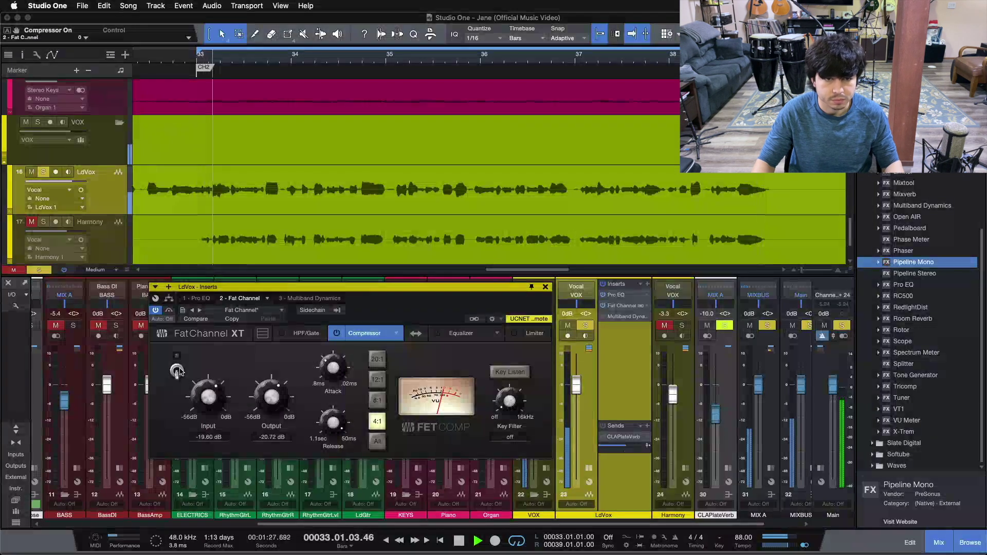
click(177, 371)
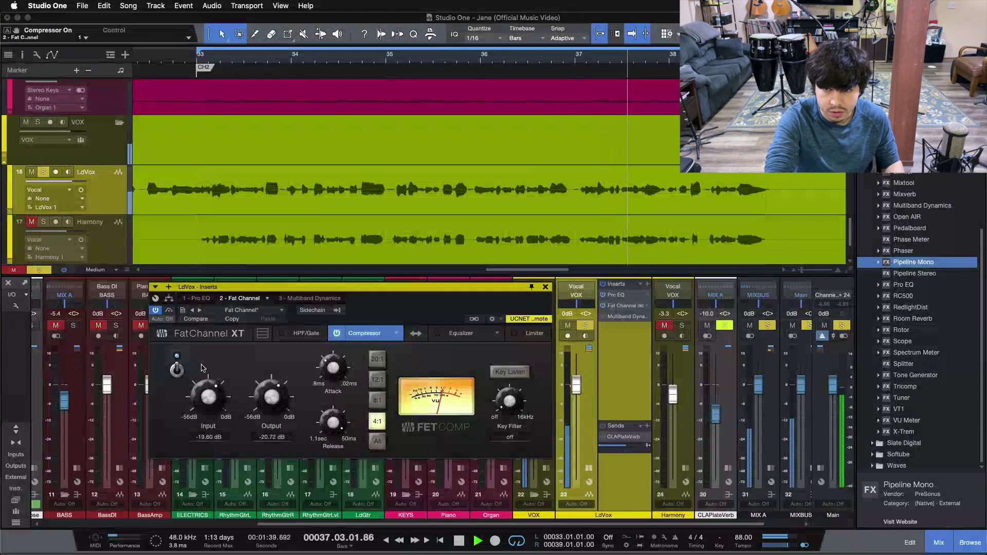
key(space)
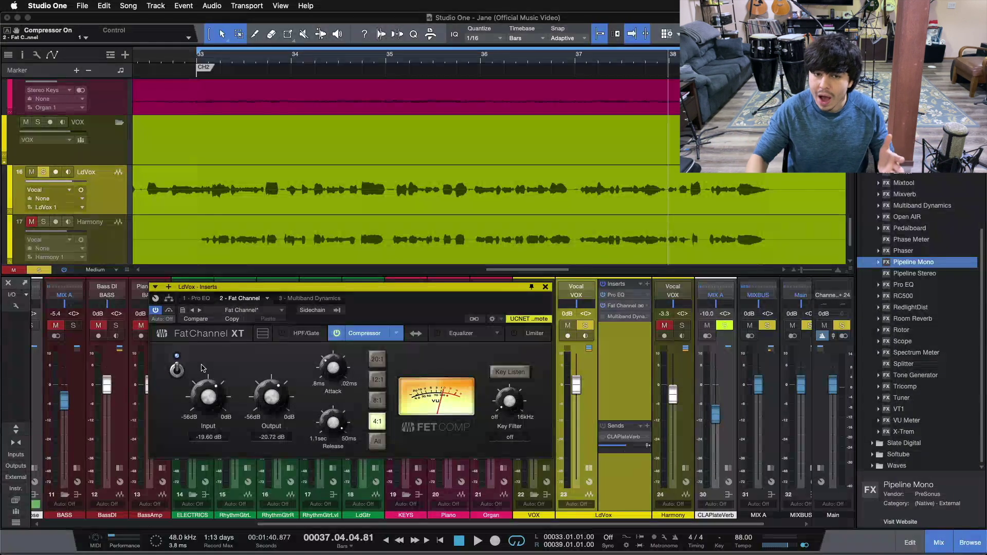
Shift the Fat Channel window aside, compare the vocal with the compressor off and on once more during playback, and stop with it on.
drag(216, 287, 290, 287)
key(space)
click(254, 370)
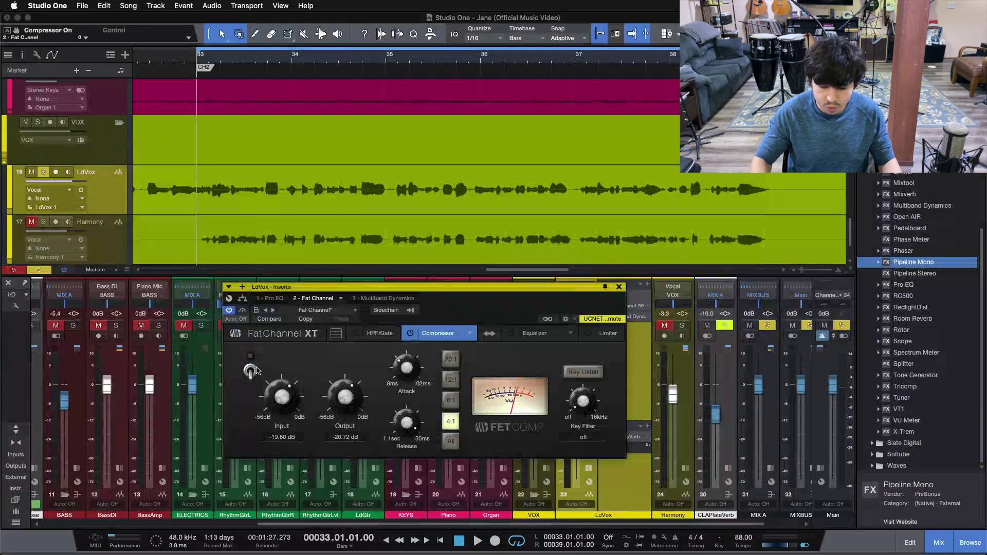
key(space)
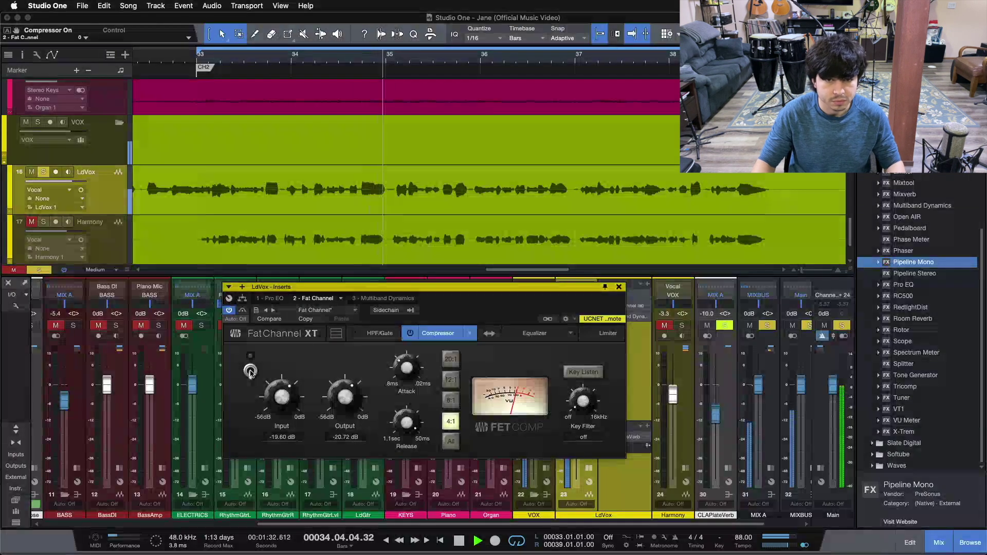
click(251, 371)
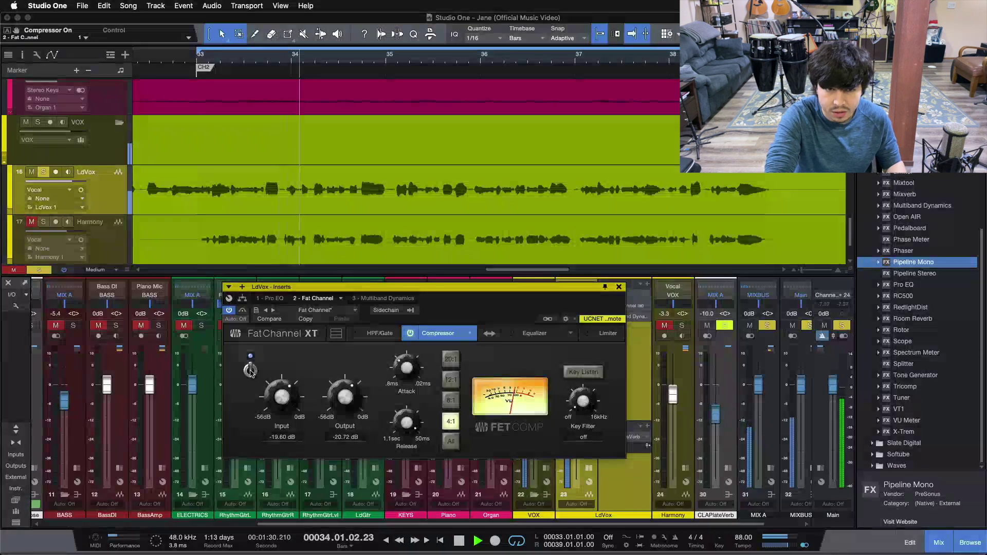
key(space)
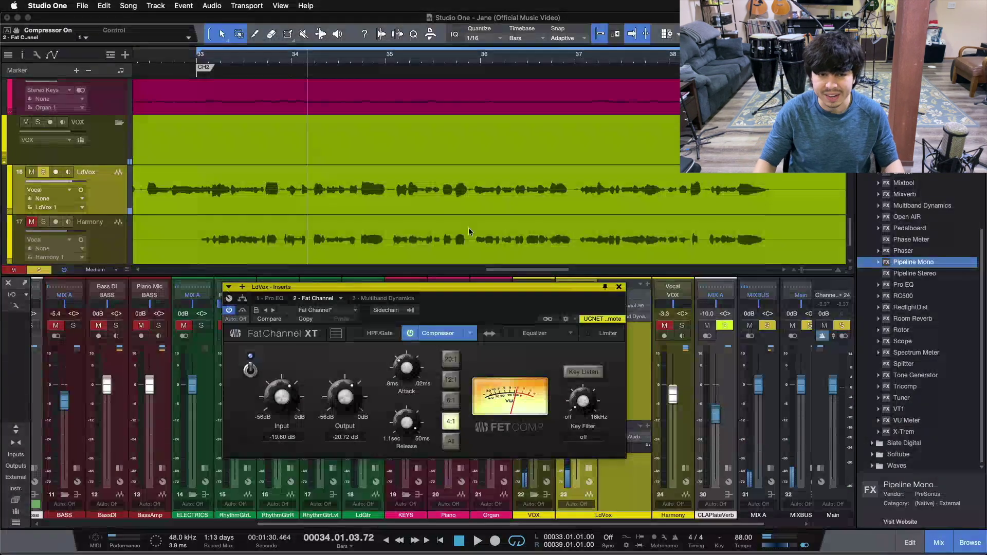
Show the Pro EQ insert on LdVox, move its window up to reveal all bands, and activate the HF band.
click(269, 299)
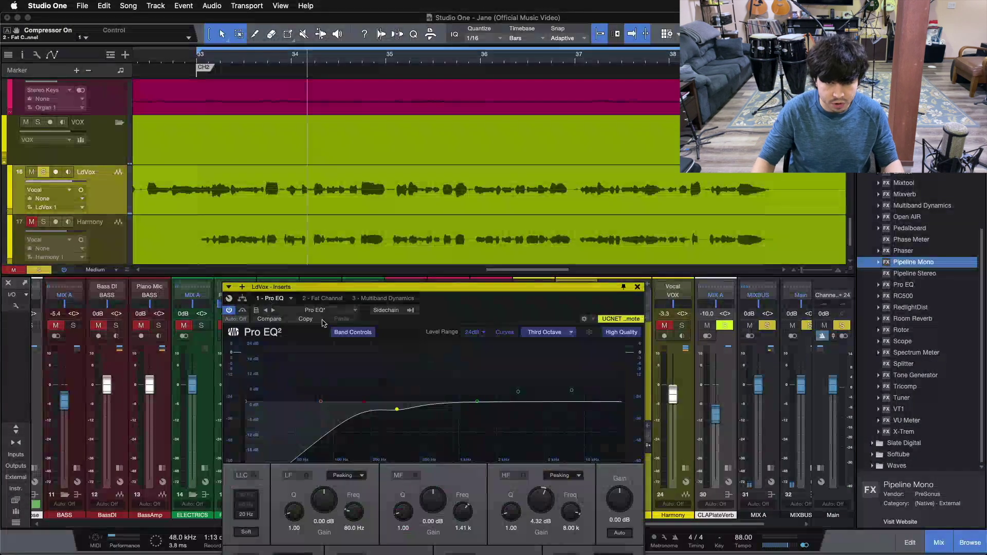
drag(488, 302, 404, 199)
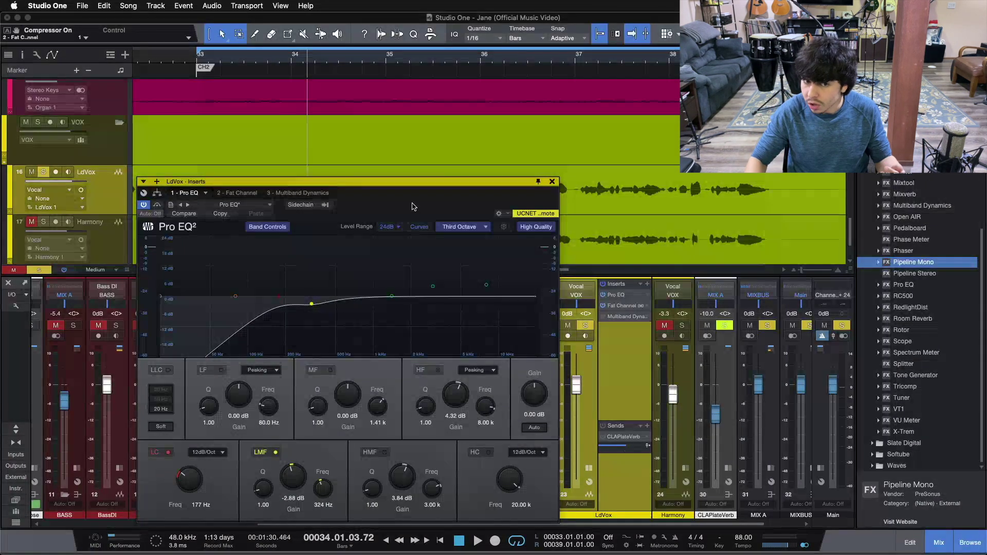
click(426, 373)
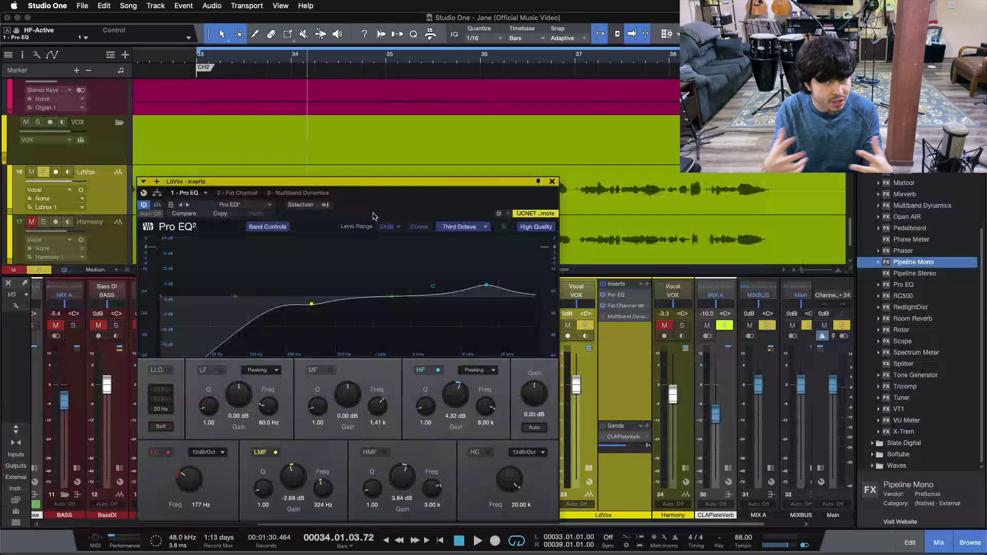
mouse_move(373, 182)
mouse_down()
mouse_move(567, 155)
mouse_move(370, 178)
mouse_up()
key(Home)
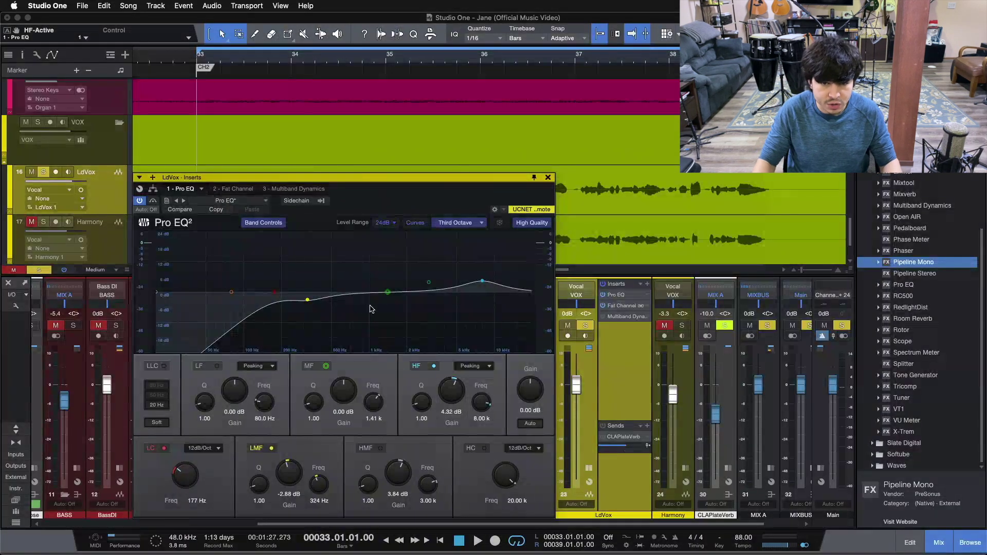
Toggle the Pro EQ's HF band to compare the vocal without and with it during playback, leave the band active and stop.
click(434, 366)
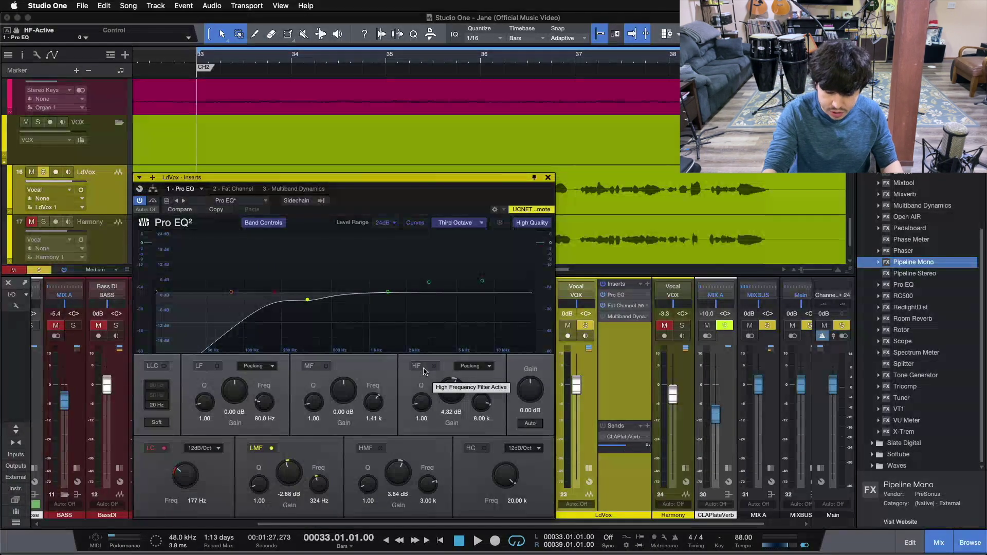
key(space)
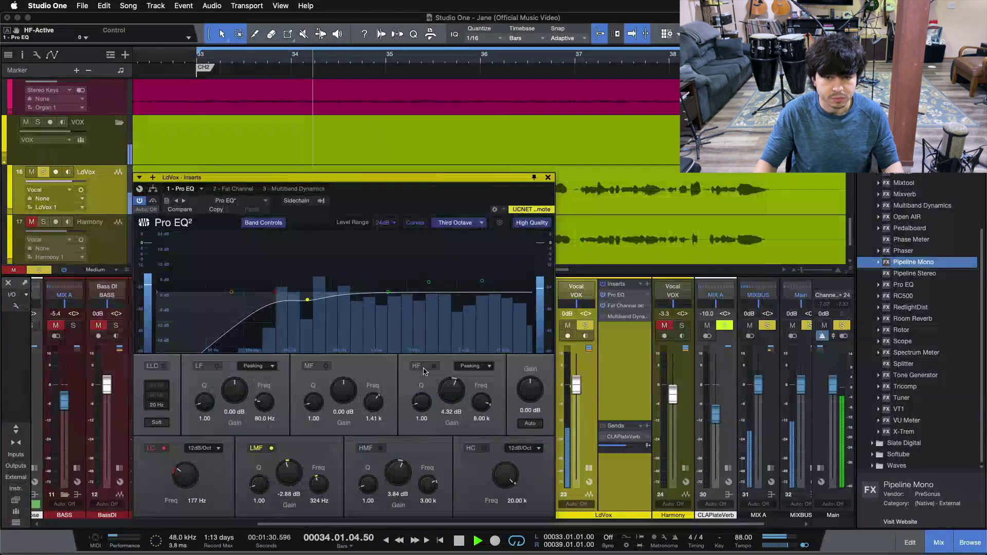
click(425, 371)
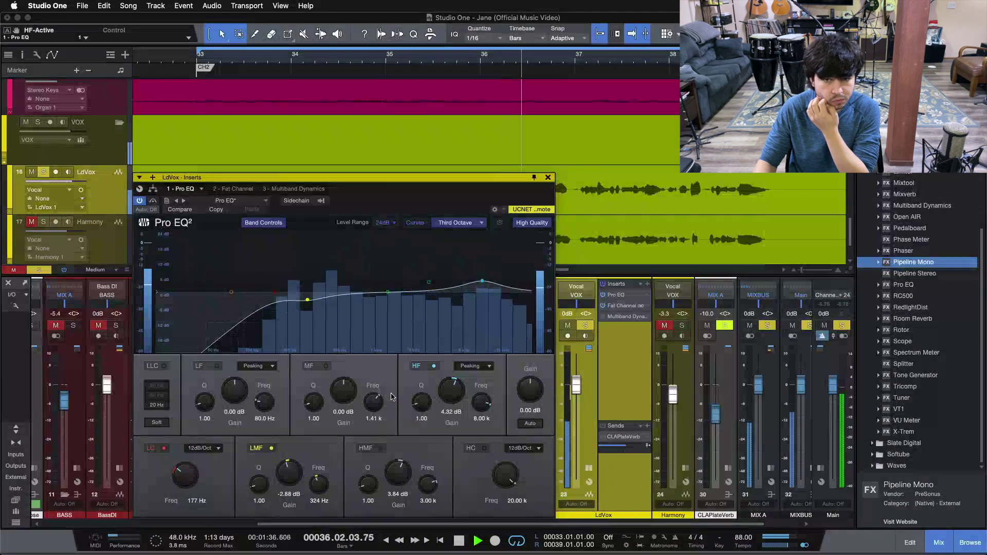
click(432, 367)
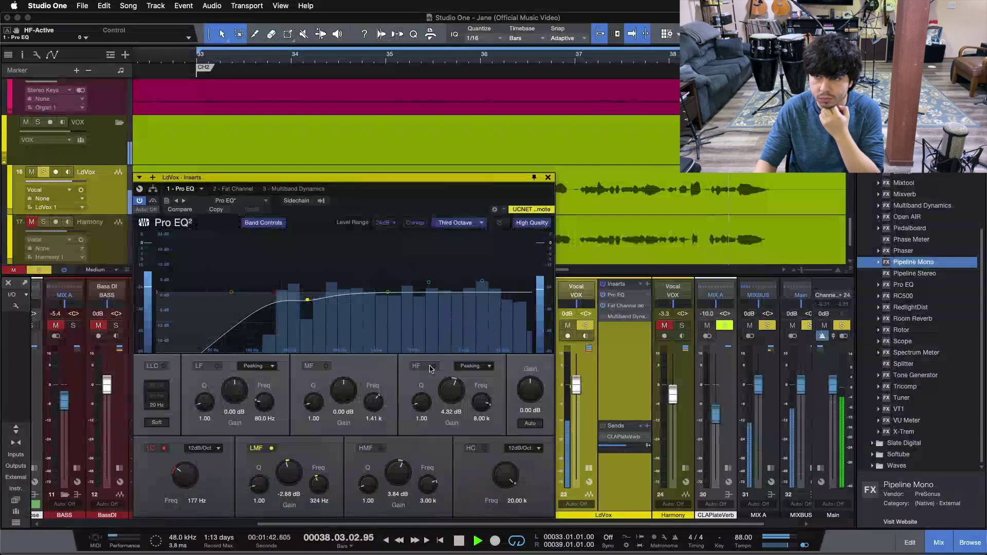
click(432, 367)
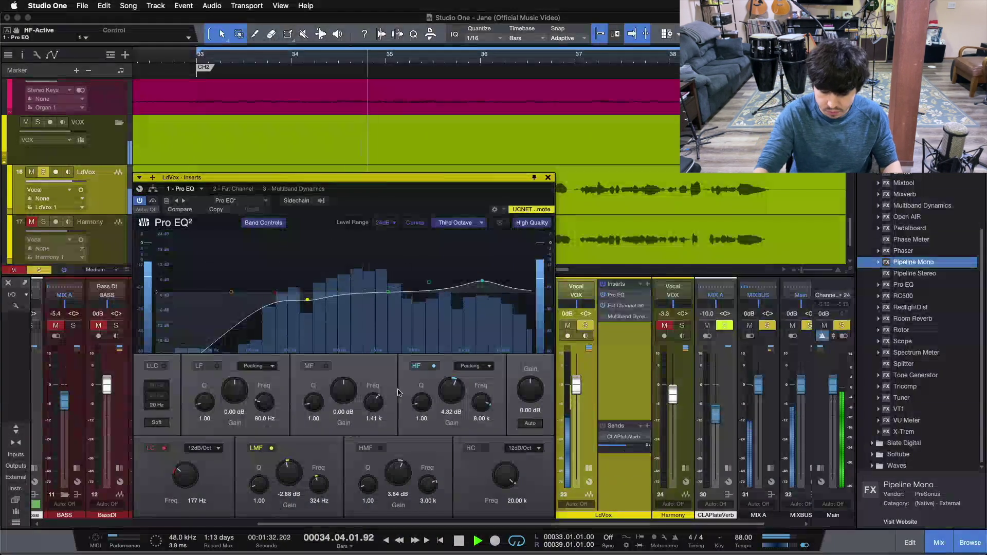
key(space)
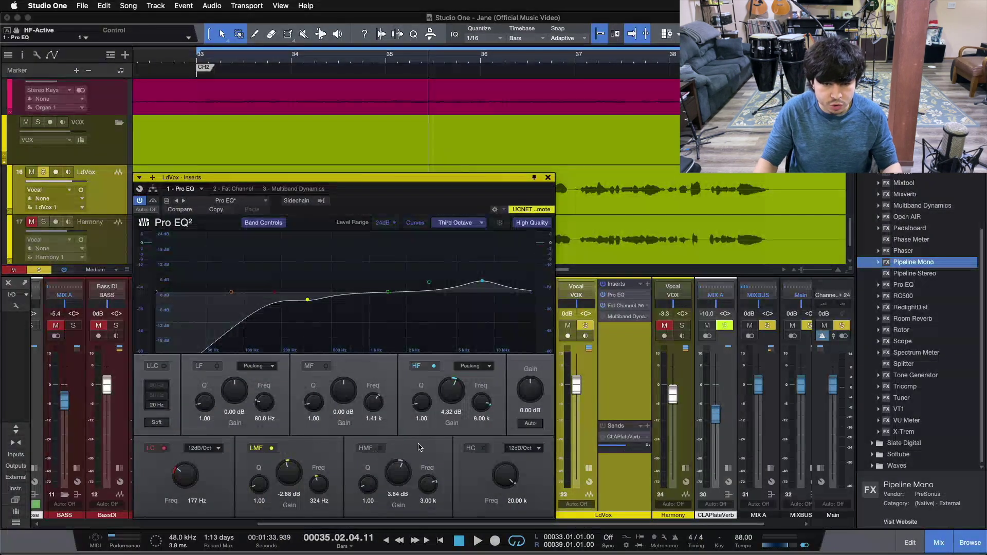
Toggle the Pro EQ's HMF band to compare the vocal without and with it during playback, leaving the band active.
click(367, 448)
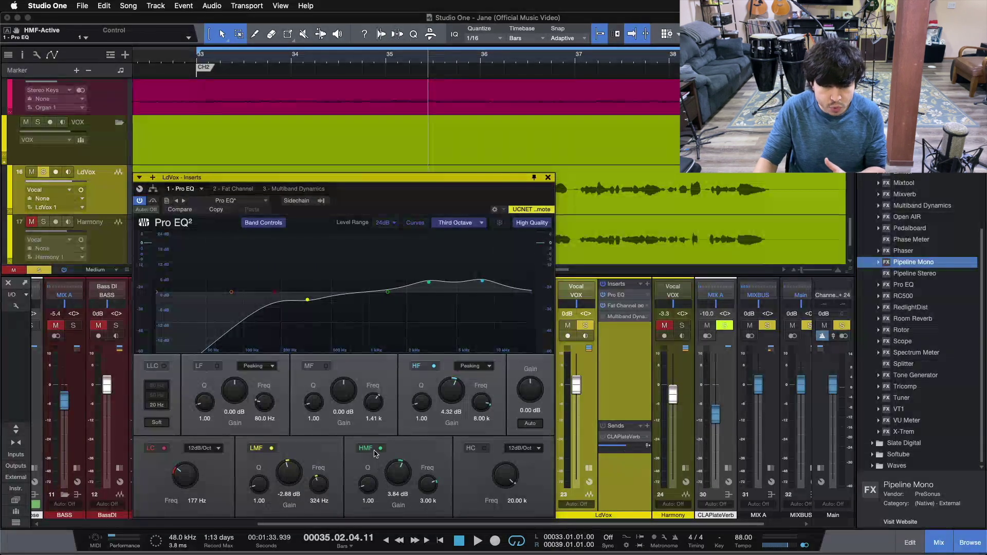
click(381, 448)
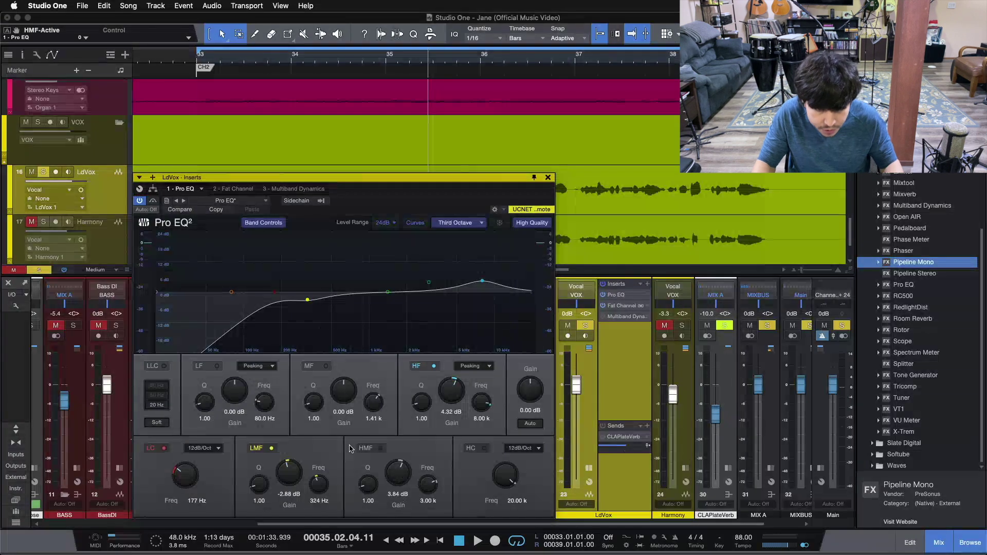
click(377, 451)
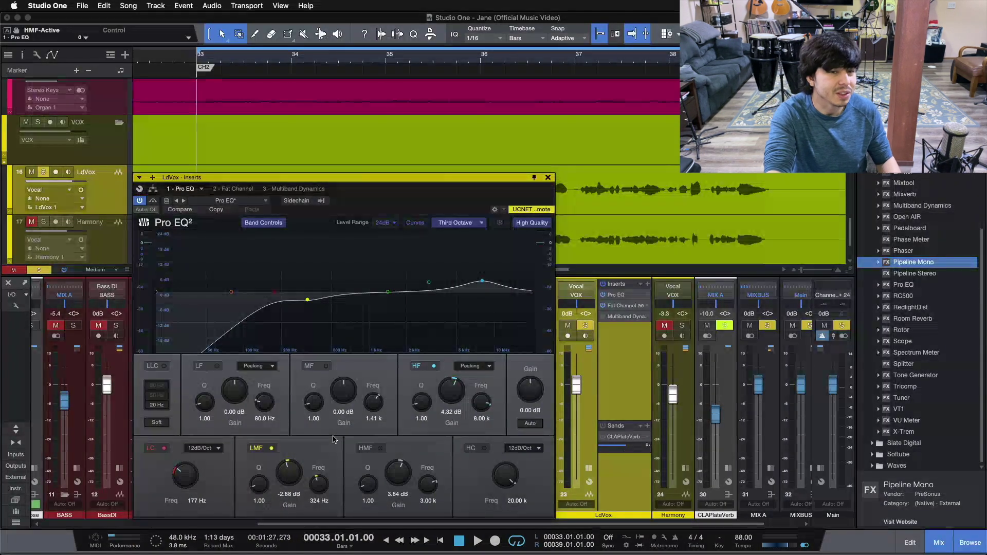
key(space)
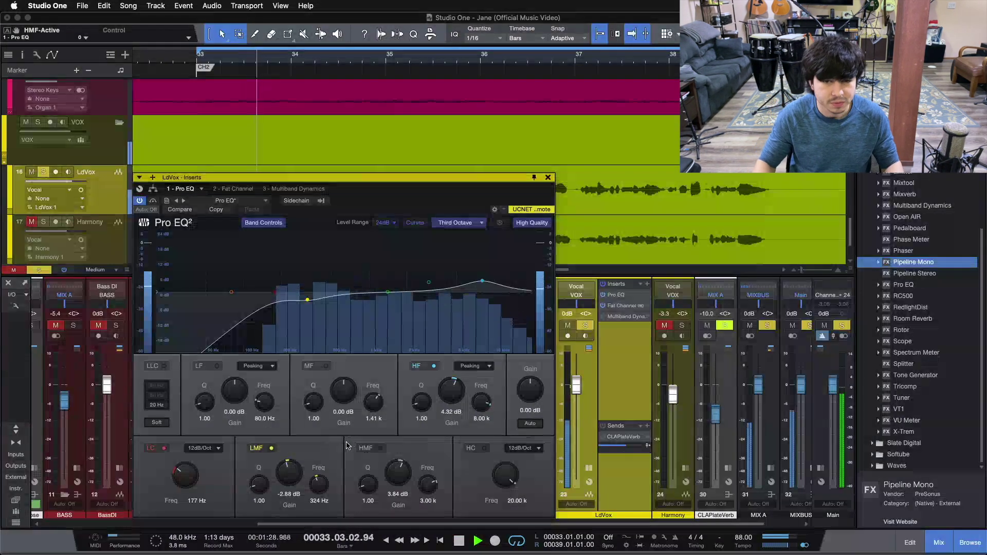
click(380, 449)
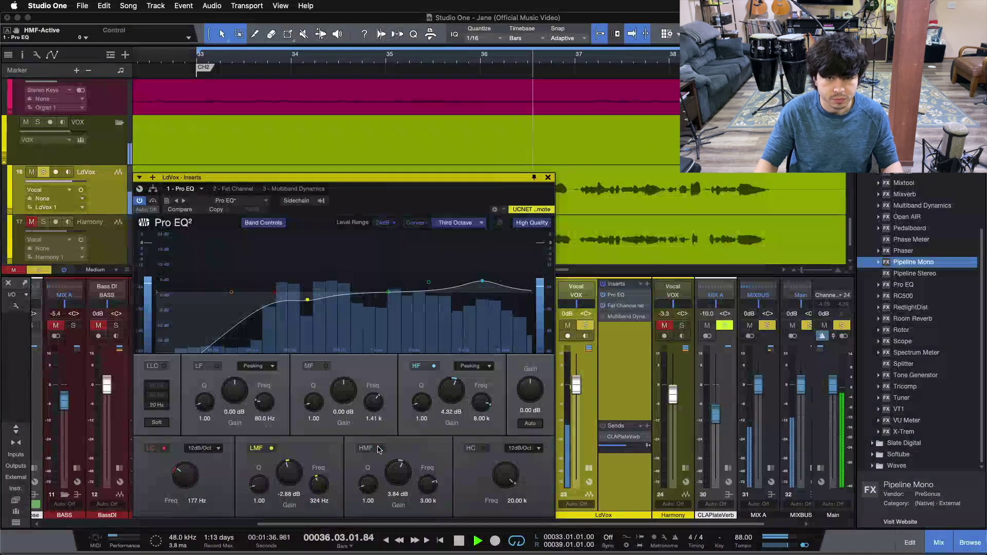
click(378, 449)
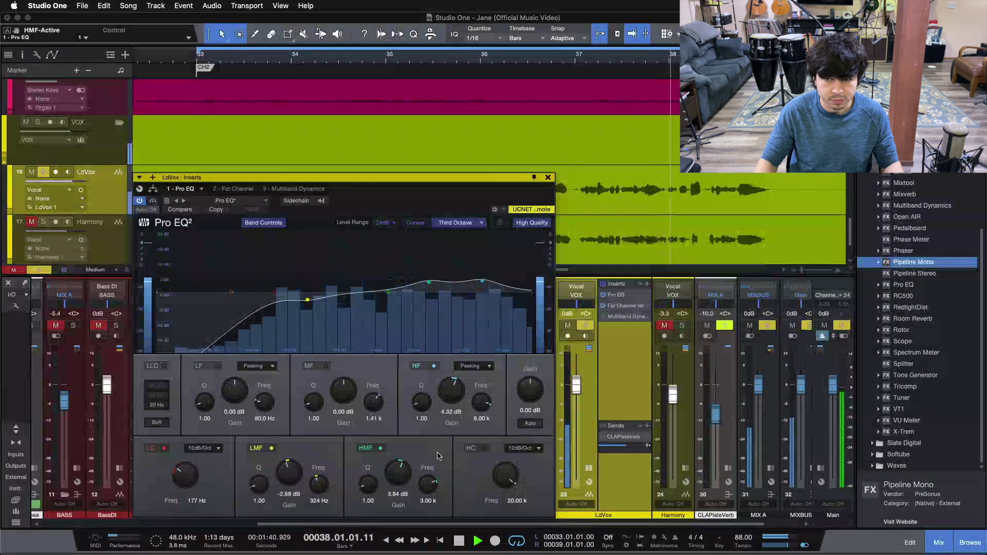
click(379, 449)
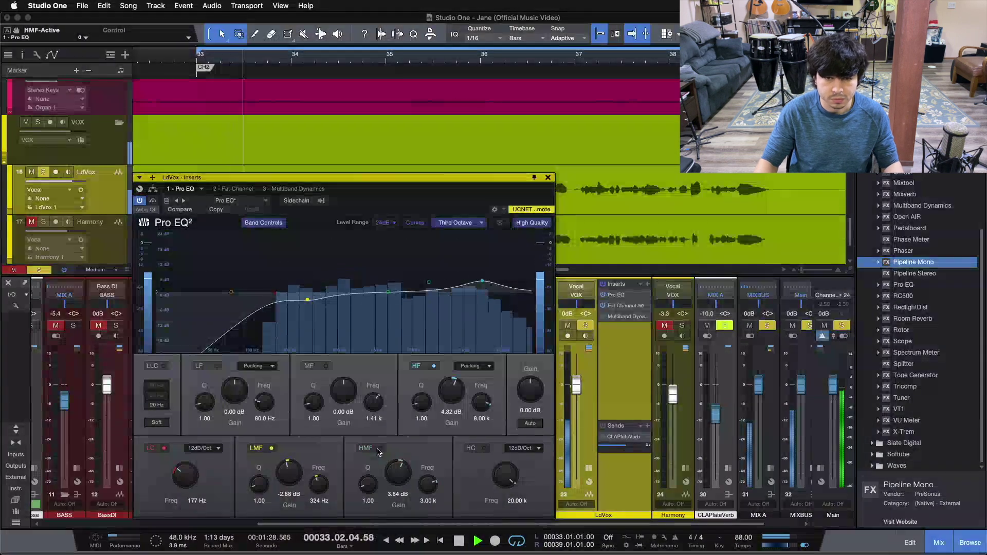
click(379, 450)
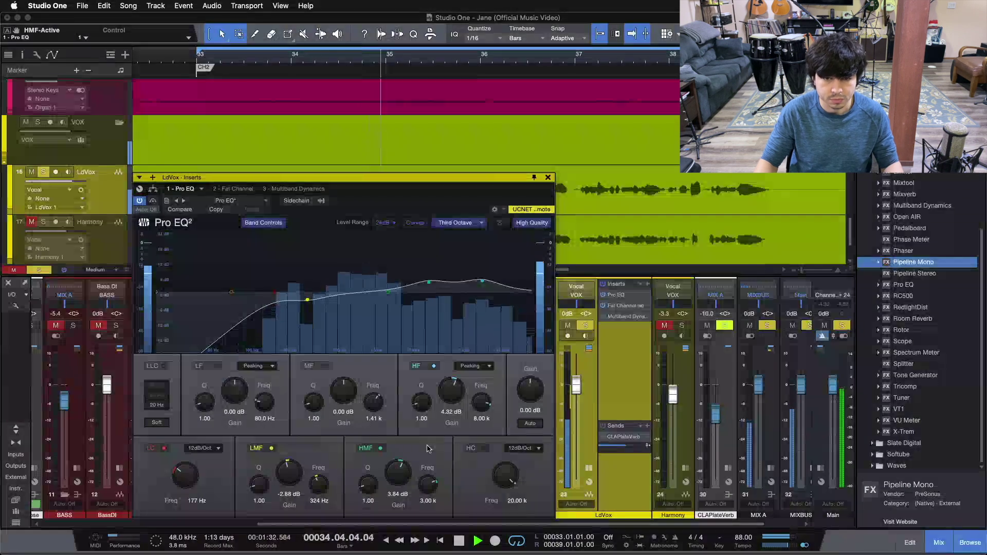
click(373, 450)
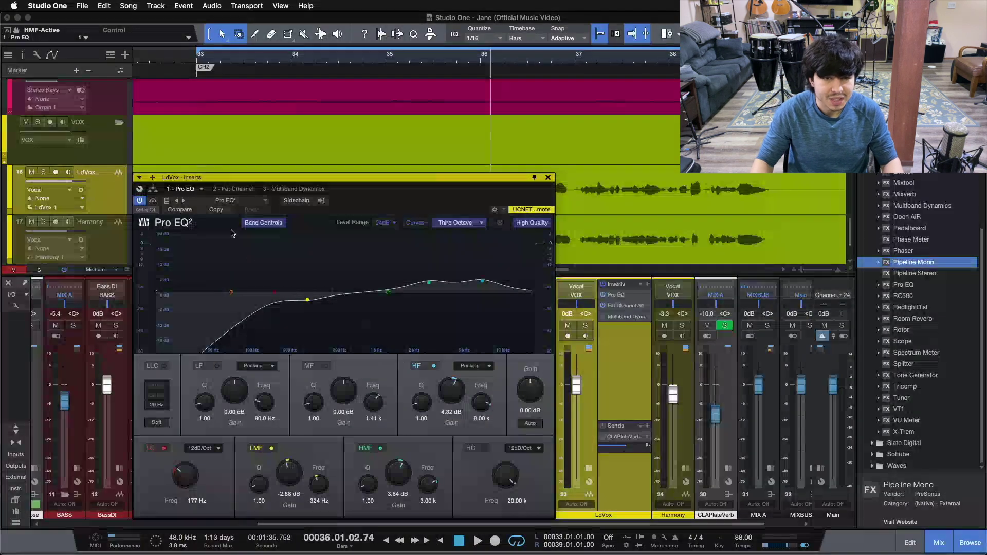
With LdVox soloed again, activate its Multiband Dynamics insert, showing the H band's settings in a window clear of the vocal waveform.
click(300, 189)
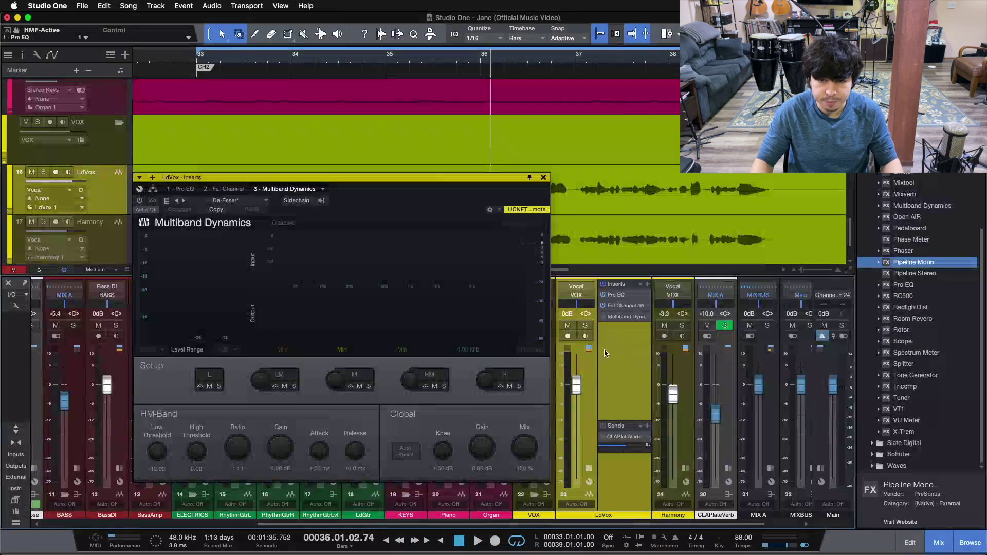
click(590, 325)
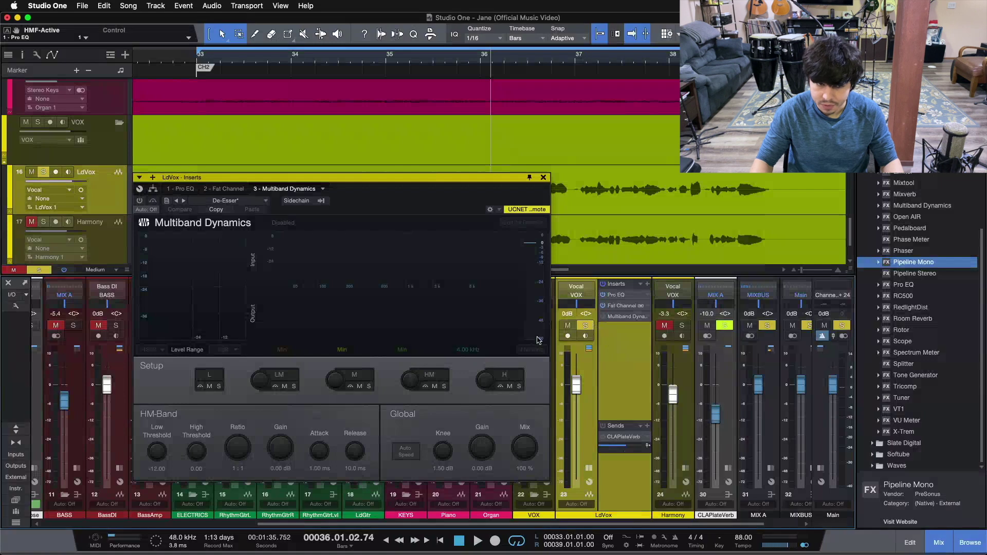
click(139, 200)
drag(454, 197, 425, 224)
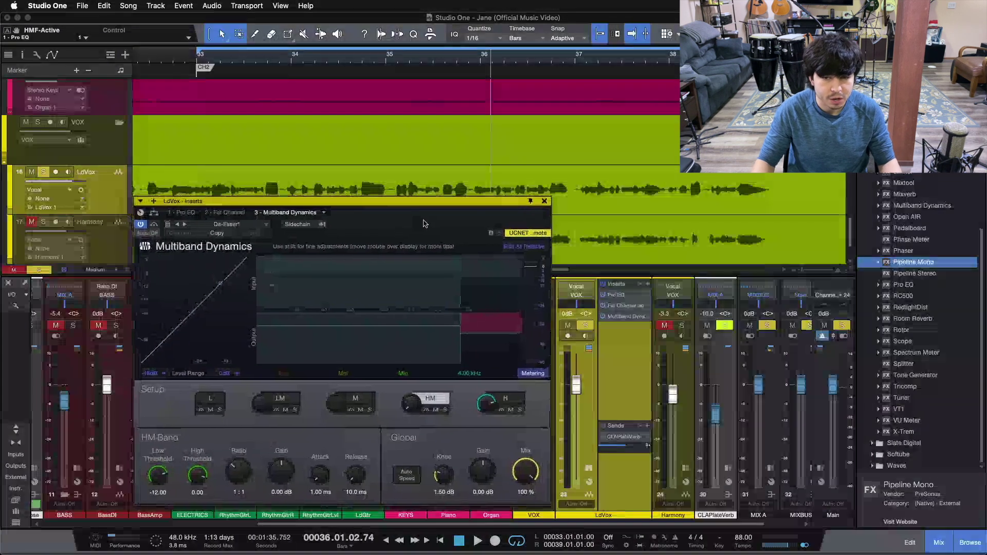
click(517, 400)
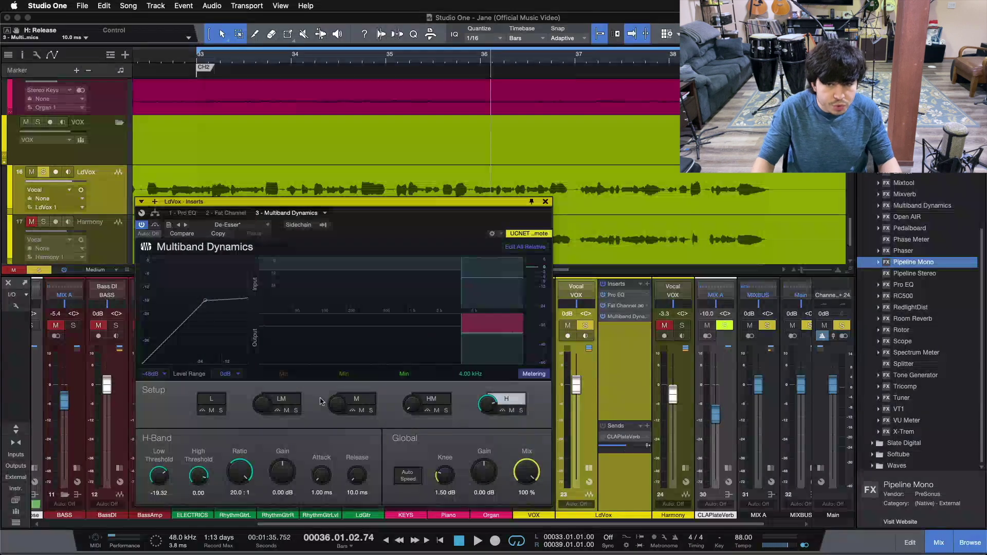
mouse_move(410, 237)
mouse_down()
mouse_move(468, 192)
mouse_move(408, 239)
mouse_up()
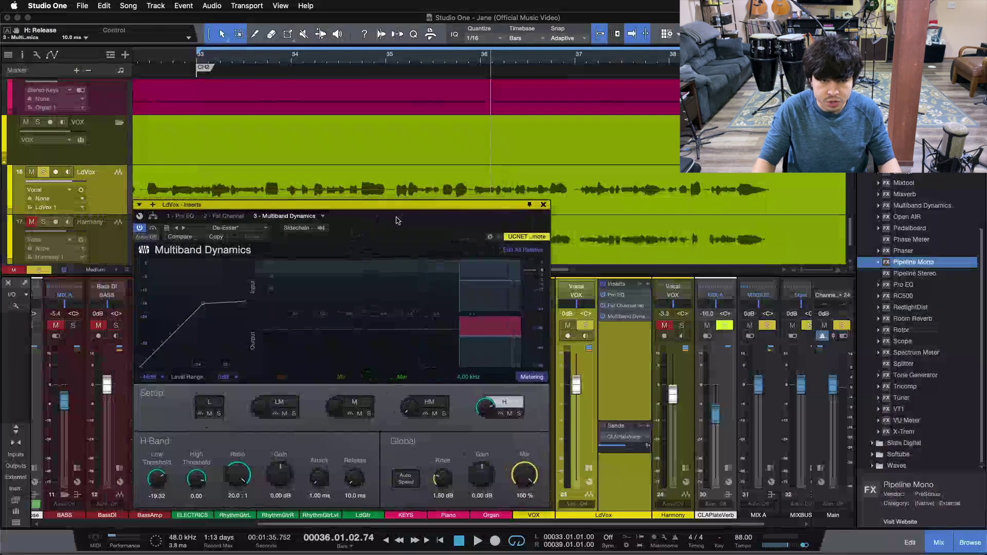
Toggle the Multiband Dynamics bypass during playback to compare the soloed vocal without and with de-essing, leave it active and close its window.
click(153, 229)
key(space)
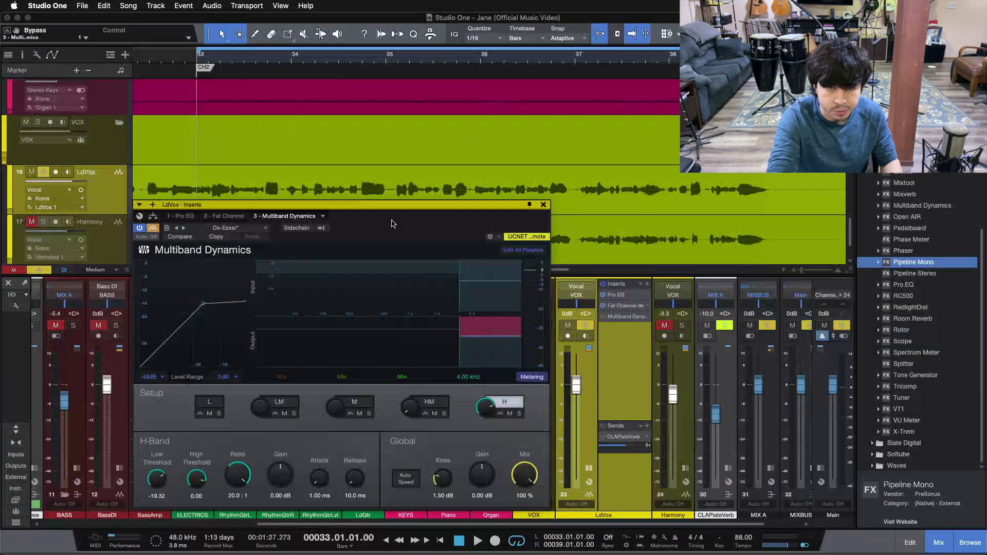
key(space)
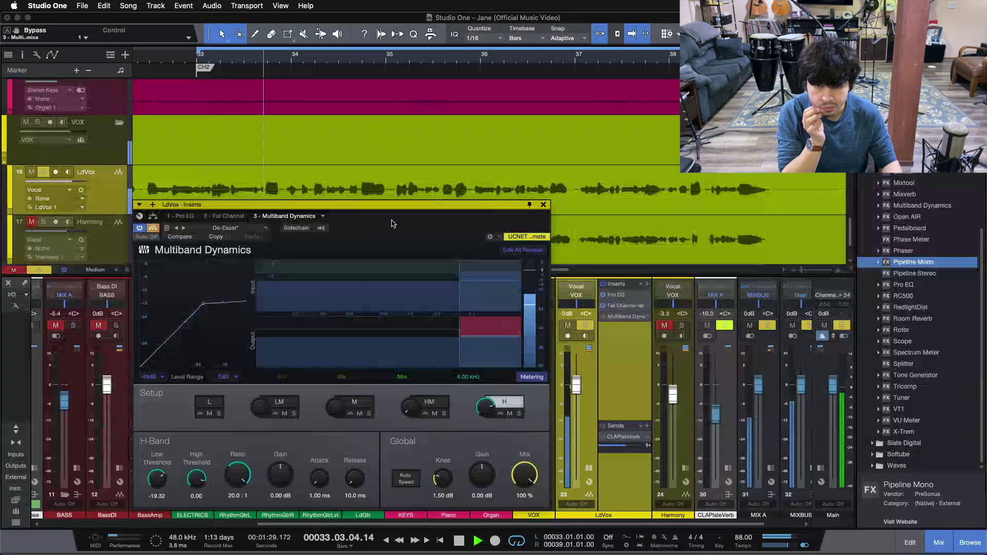
click(153, 228)
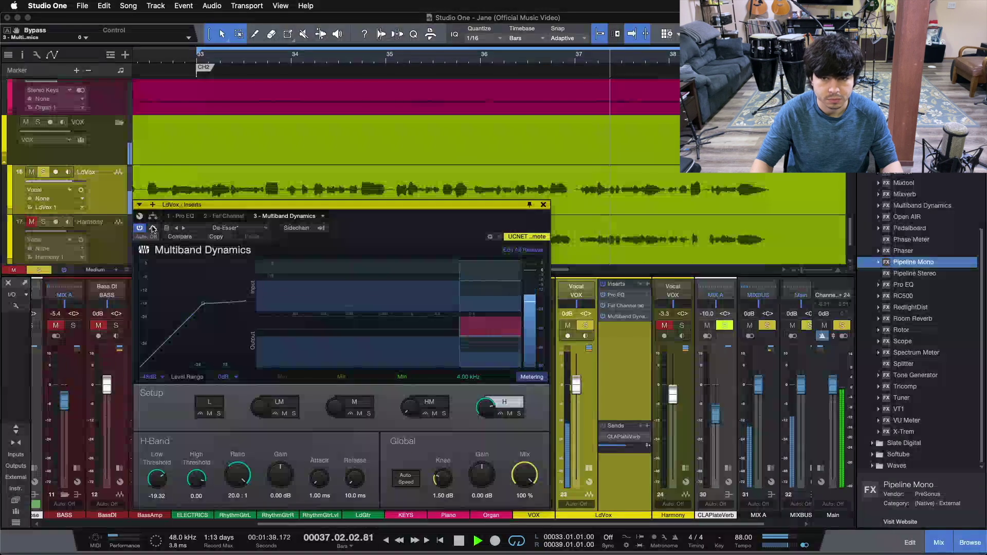
click(153, 229)
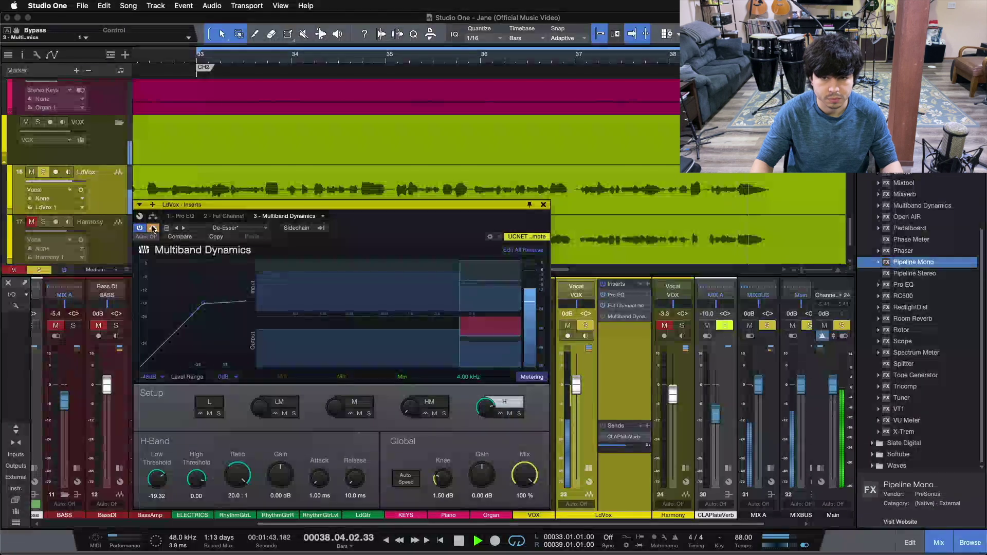
click(153, 229)
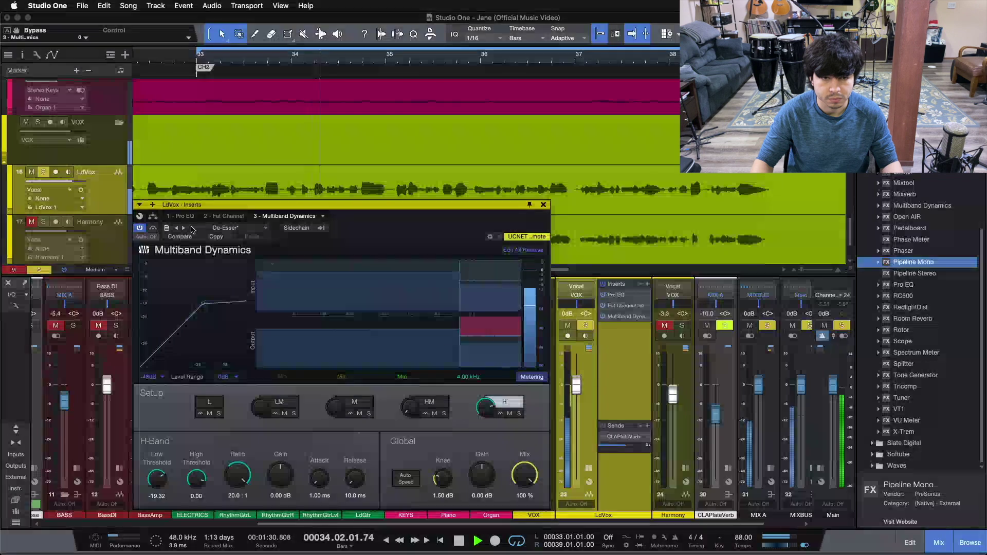
mouse_move(408, 229)
mouse_down()
mouse_move(398, 226)
mouse_move(408, 228)
mouse_up()
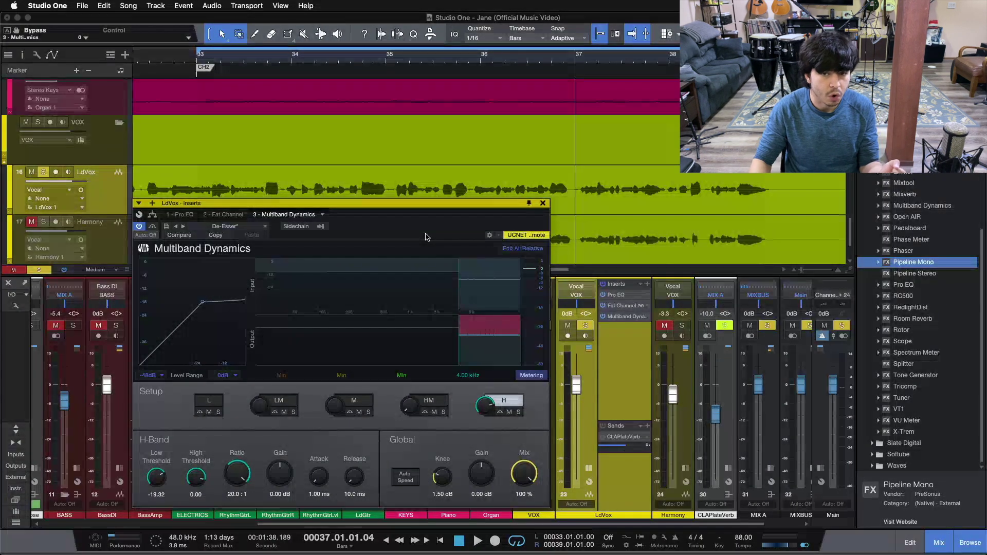
click(542, 203)
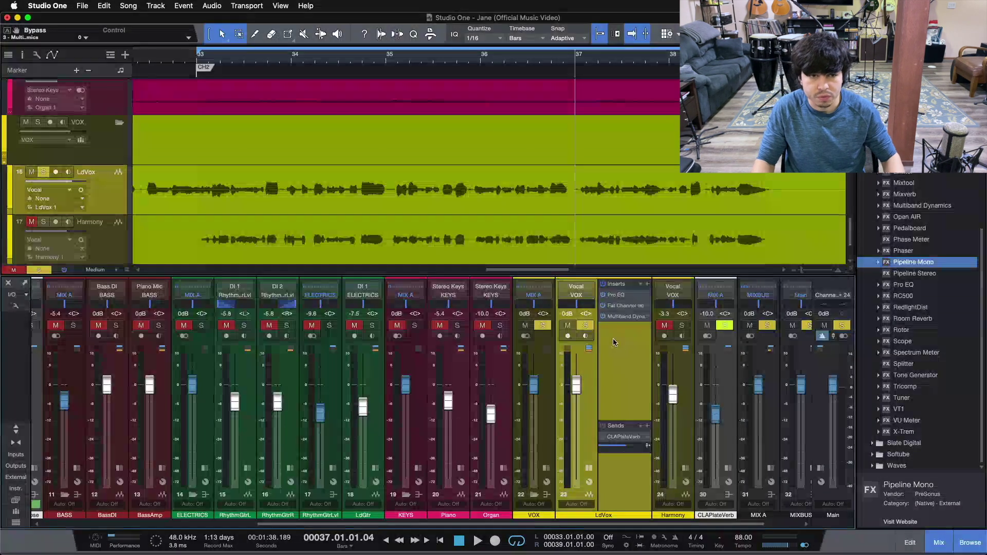
Unsolo LdVox and play the full mix, switching all of its inserts off and back on to compare the vocal in context.
key(s)
key(space)
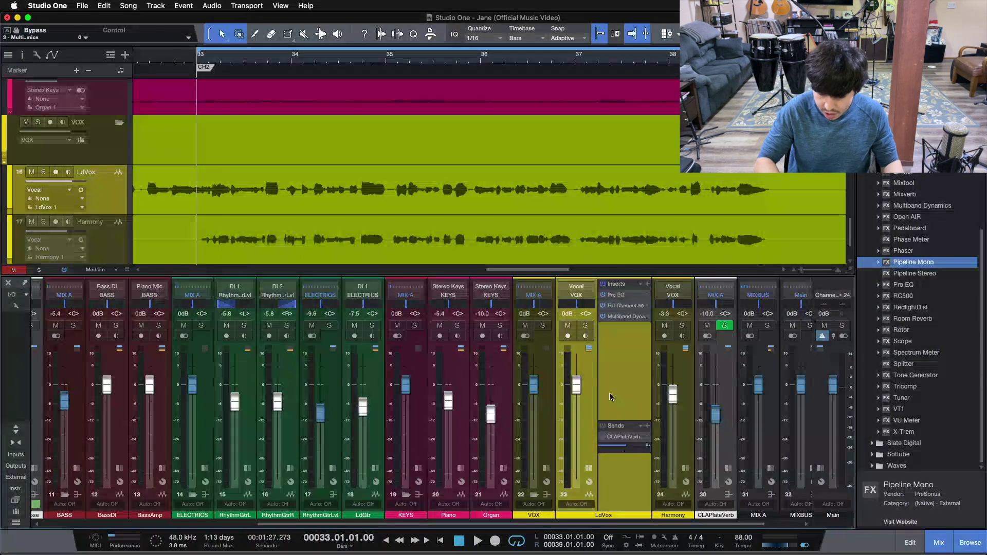
key(space)
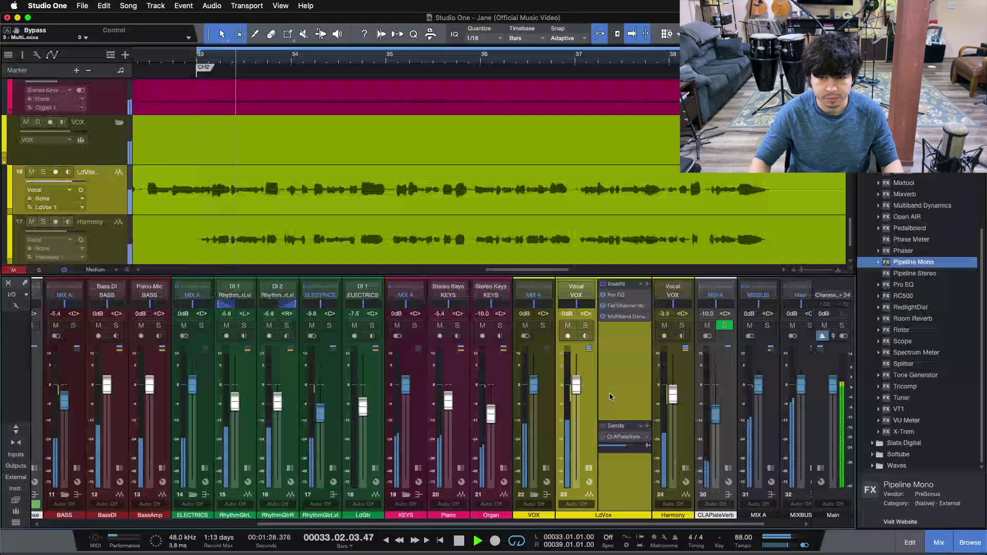
click(604, 288)
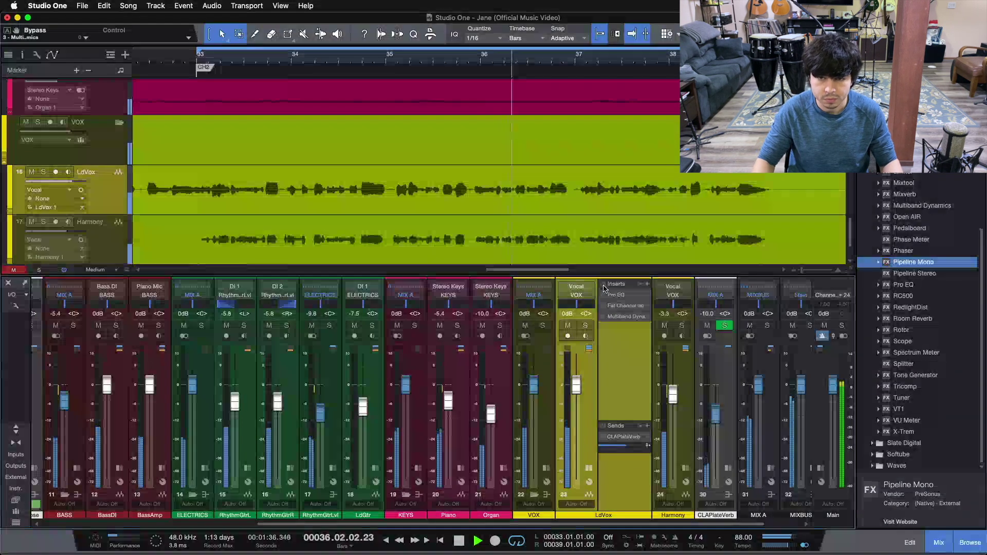
click(604, 284)
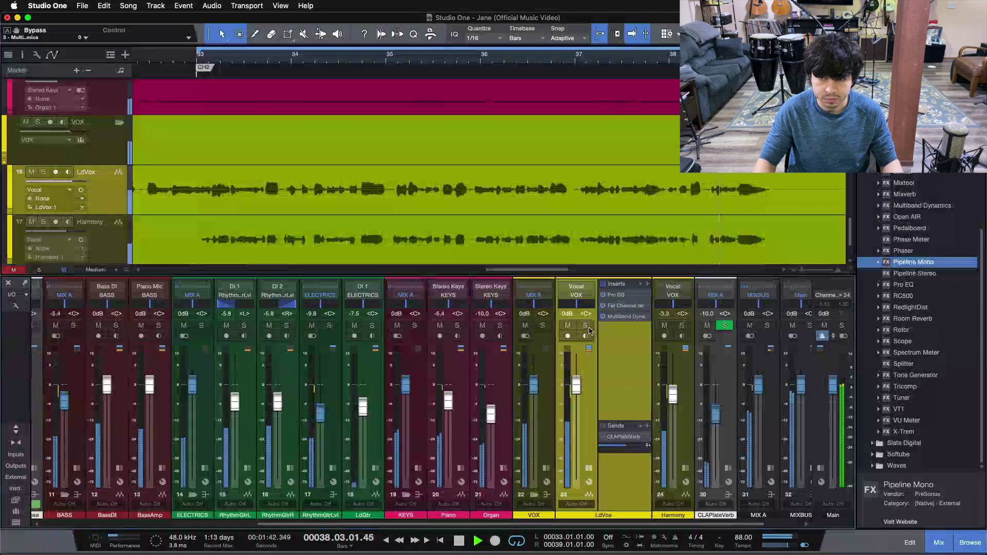
Solo LdVox and compare it with all inserts off and on during playback, leave them active and stop.
key(s)
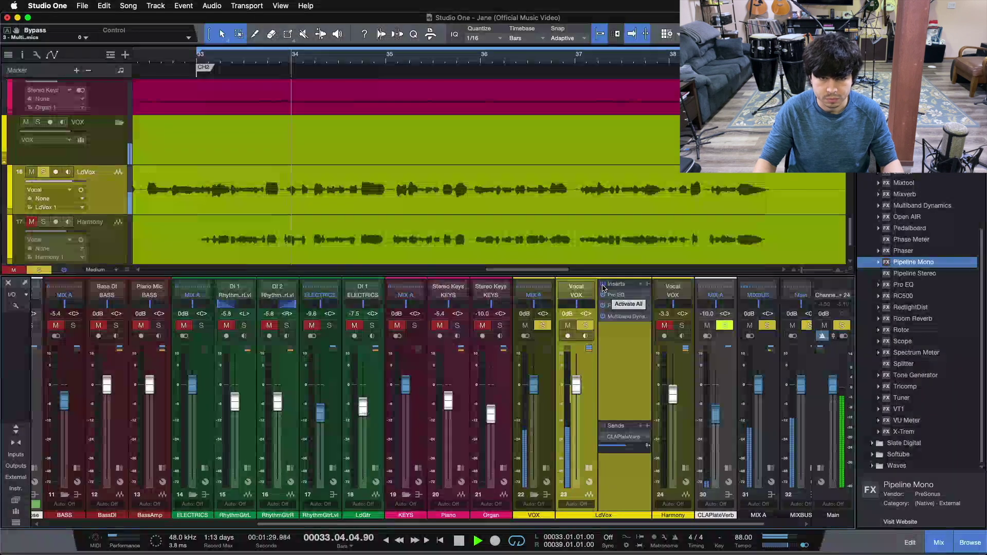
click(604, 286)
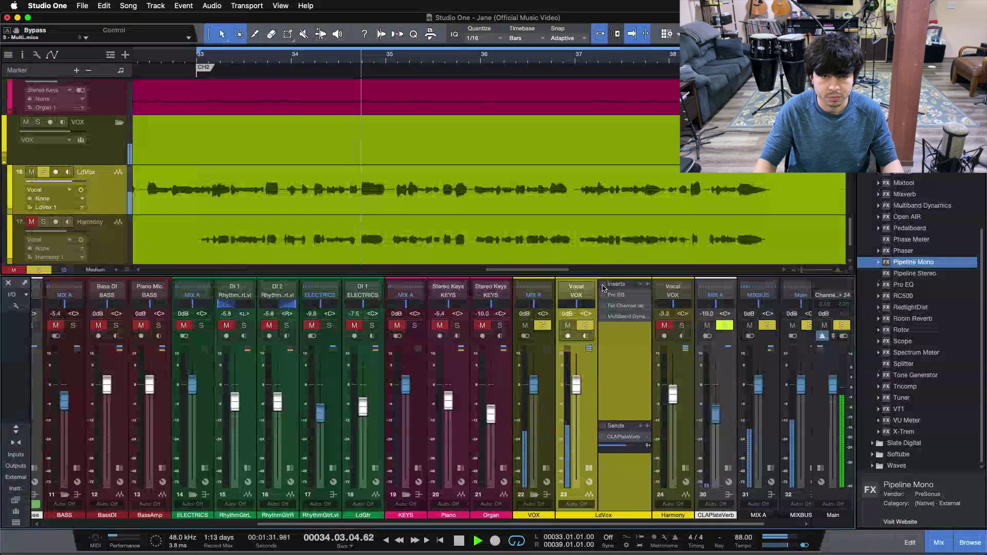
click(603, 286)
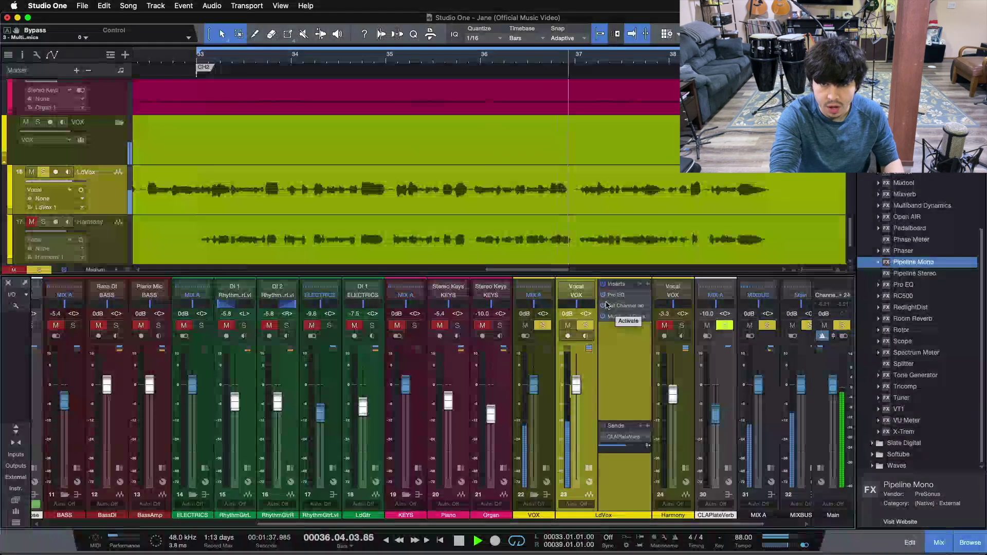
key(space)
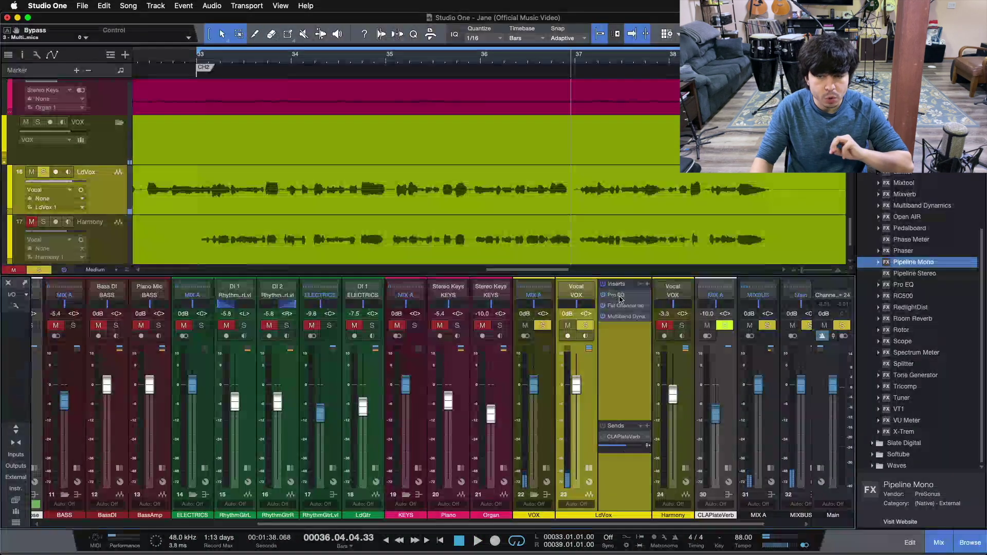
Review LdVox's insert chain by showing the Pro EQ, Fat Channel, Pro EQ again and finally Multiband Dynamics.
click(615, 295)
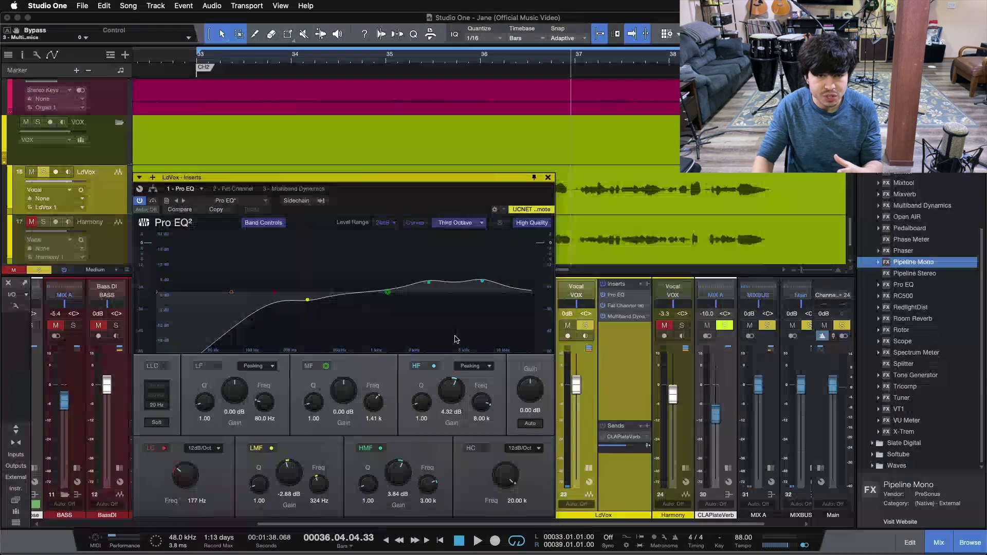
click(241, 190)
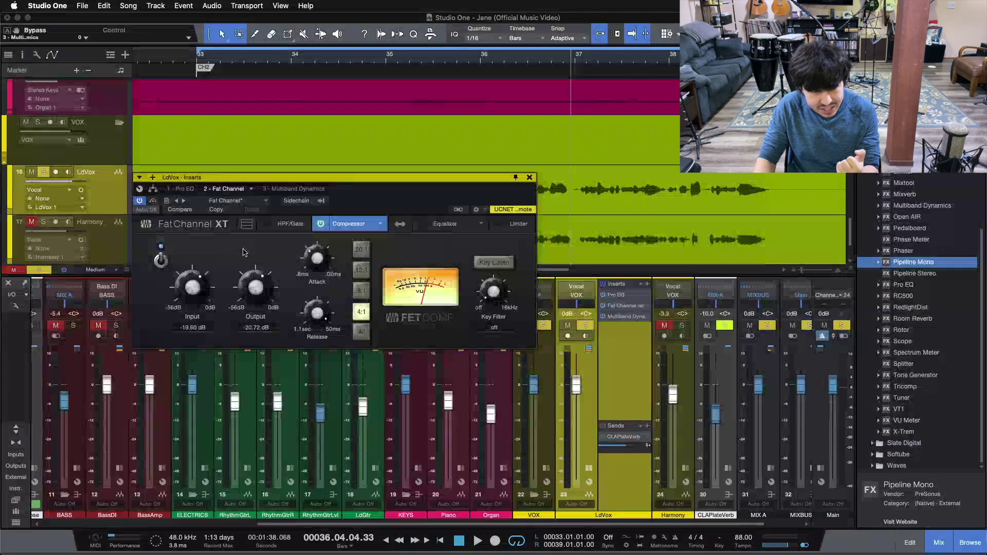
click(180, 188)
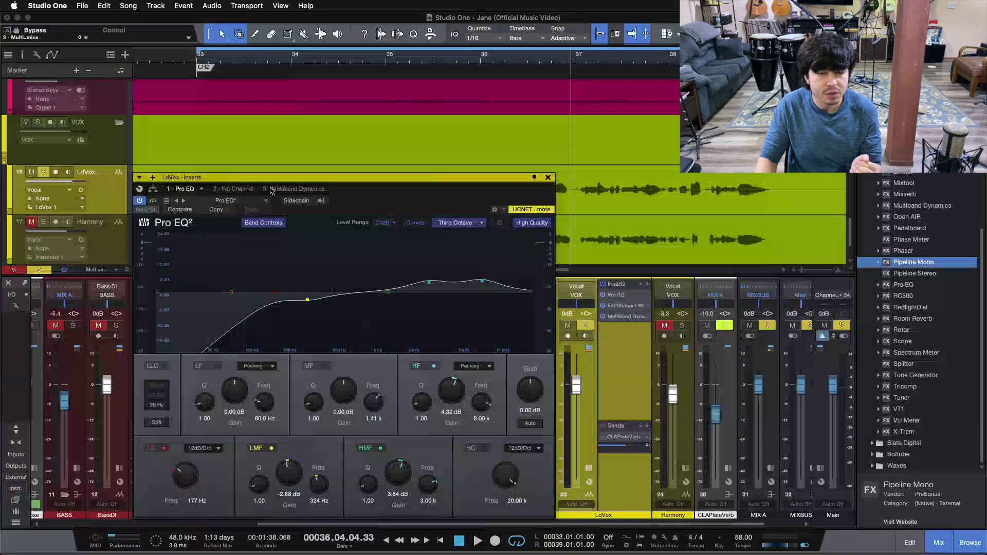
click(288, 188)
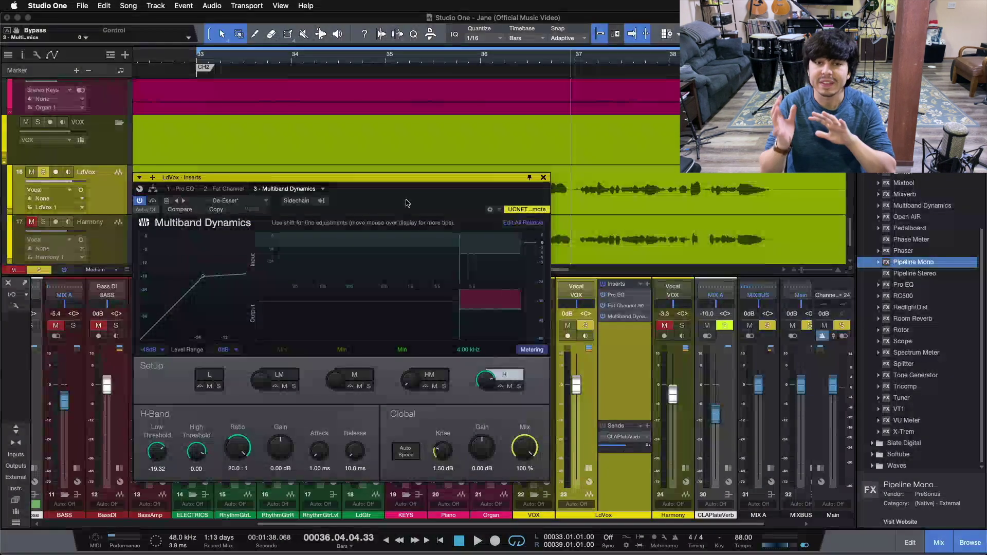